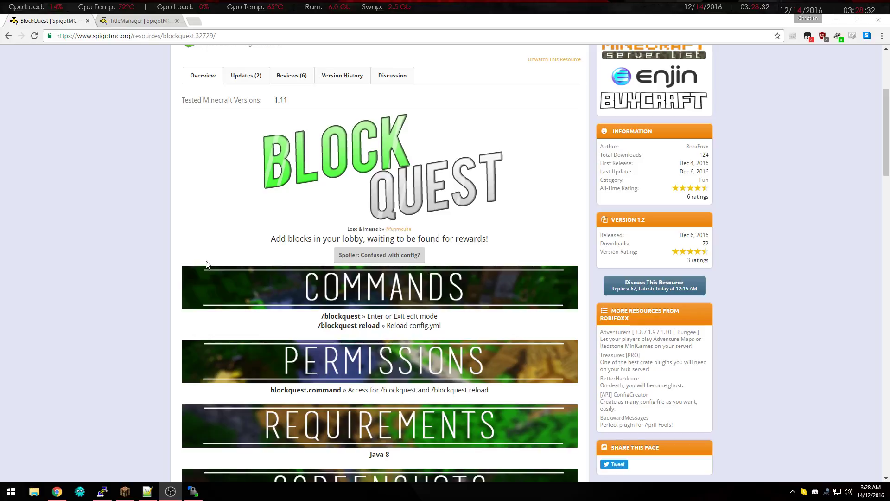
Review the BlockQuest plugin page's commands, permissions, requirements and example screenshots, enlarging the in-game images for a closer look
{"action": "scroll", "coordinate": [149, 158], "scroll_direction": "up", "scroll_amount": 1}
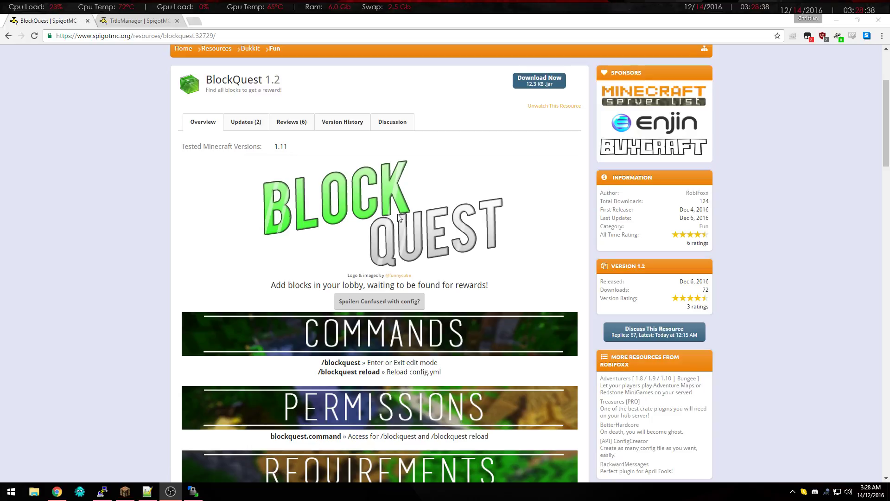
{"action": "scroll", "coordinate": [97, 207], "scroll_direction": "down", "scroll_amount": 6}
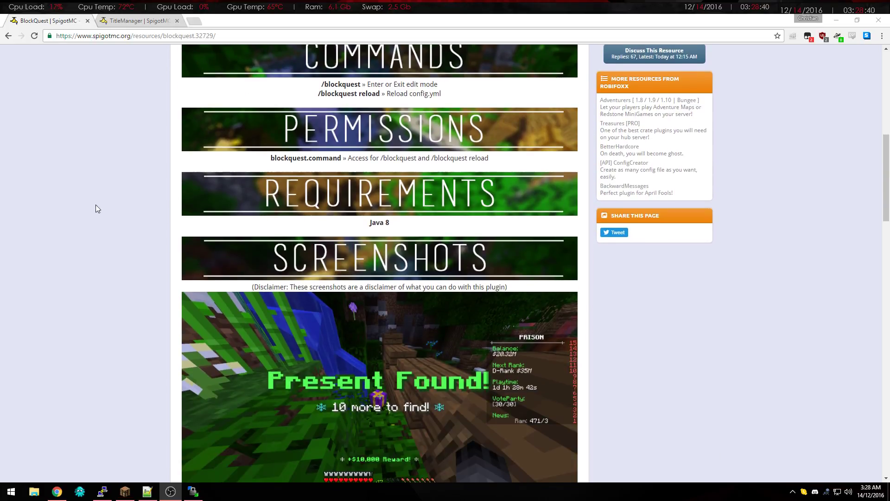
{"action": "scroll", "coordinate": [96, 204], "scroll_direction": "down", "scroll_amount": 5}
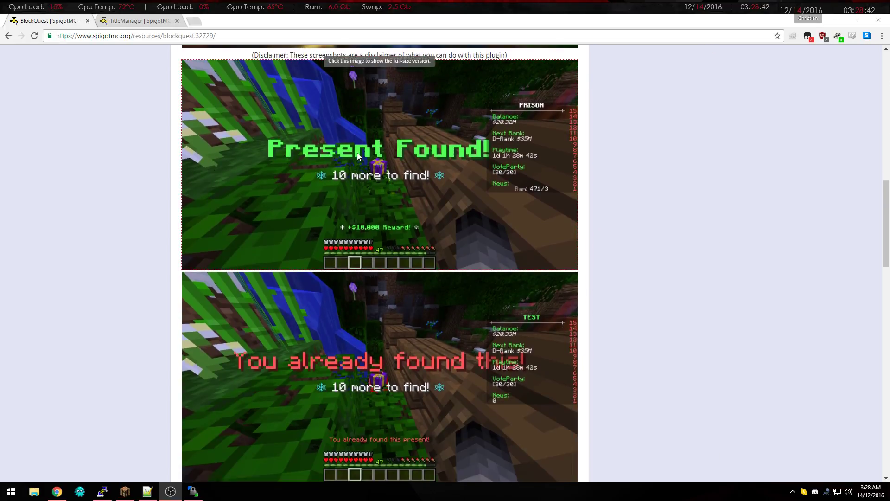
{"action": "left_click", "coordinate": [363, 155]}
{"action": "left_click", "coordinate": [366, 151]}
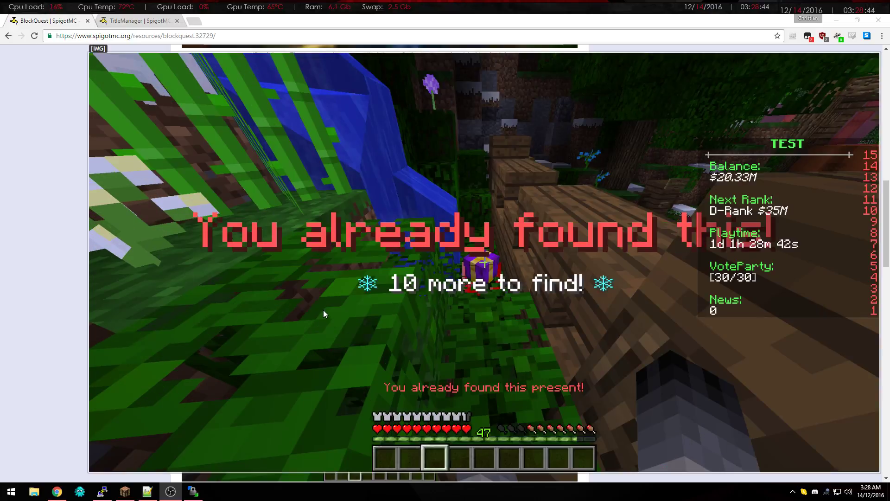
{"action": "left_click", "coordinate": [308, 307]}
{"action": "scroll", "coordinate": [84, 181], "scroll_direction": "down", "scroll_amount": 3}
{"action": "scroll", "coordinate": [87, 179], "scroll_direction": "up", "scroll_amount": 3}
View the TitleManager plugin page and return to BlockQuest's example screenshots to examine the title messages
{"action": "left_click", "coordinate": [116, 21]}
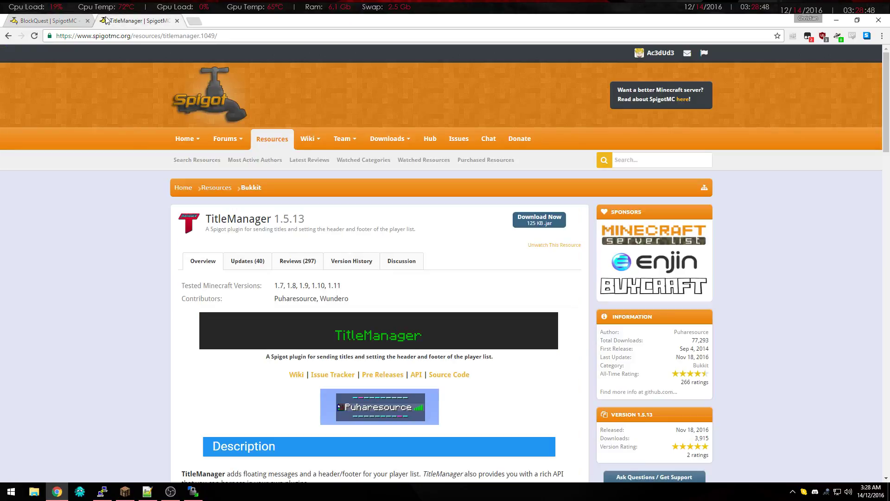
{"action": "left_click", "coordinate": [47, 20]}
{"action": "scroll", "coordinate": [650, 257], "scroll_direction": "up", "scroll_amount": 2}
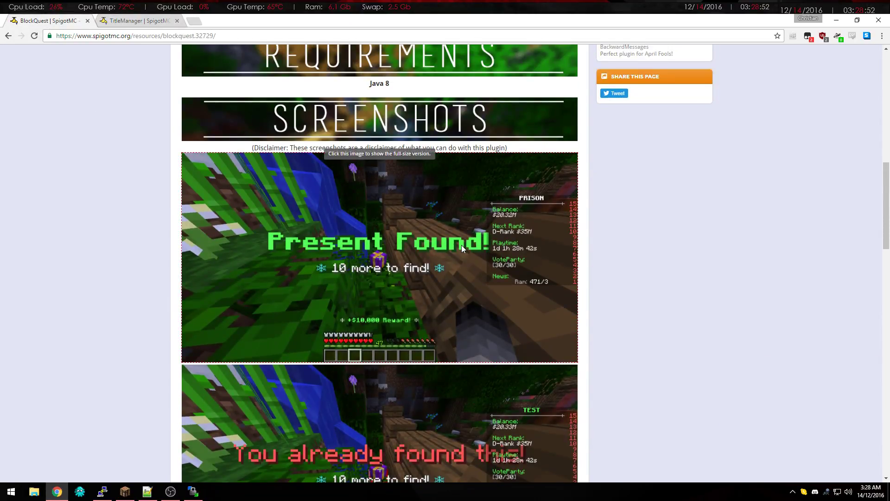
{"action": "left_click", "coordinate": [461, 244]}
{"action": "left_click", "coordinate": [394, 229]}
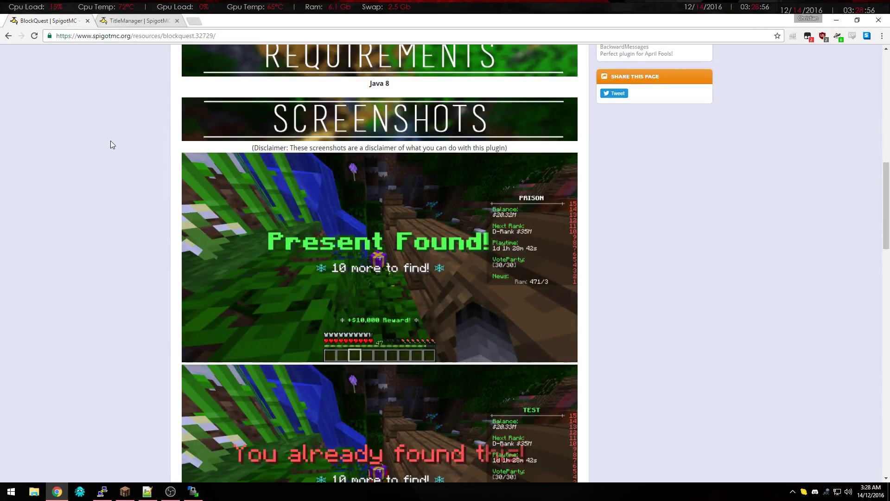
{"action": "scroll", "coordinate": [110, 142], "scroll_direction": "down", "scroll_amount": 4}
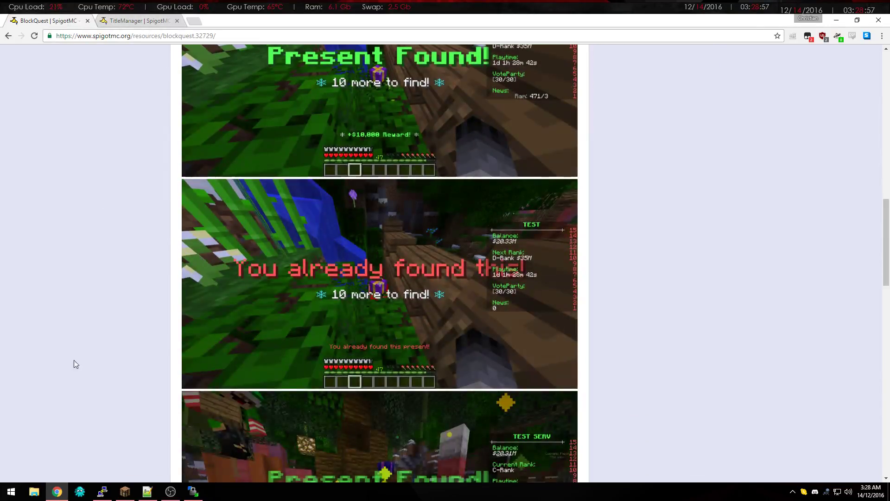
Switch to WinSCP and examine the welcome message's fadeIn, stay and fadeOut settings in the local TitleManager config.yml, closing the file when done
{"action": "left_click", "coordinate": [57, 491]}
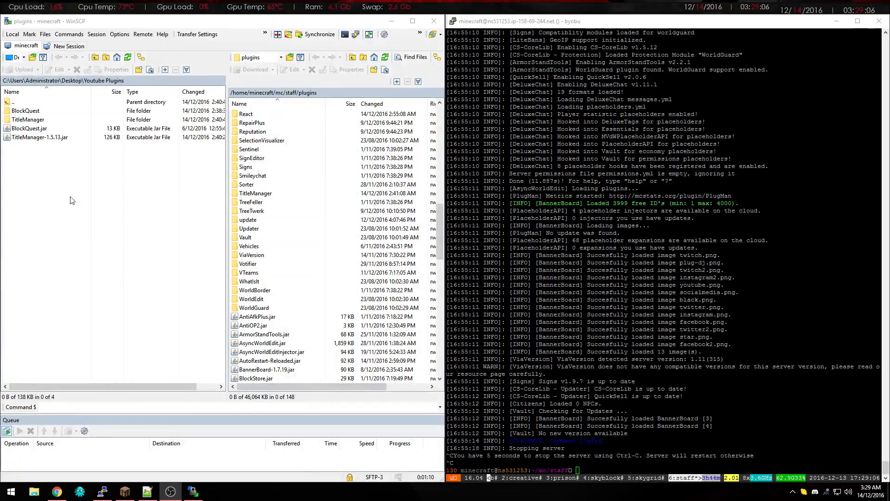
{"action": "double_click", "coordinate": [22, 120]}
{"action": "double_click", "coordinate": [36, 120]}
{"action": "left_click", "coordinate": [111, 232]}
{"action": "left_click_drag", "start_coordinate": [111, 232], "coordinate": [35, 209]}
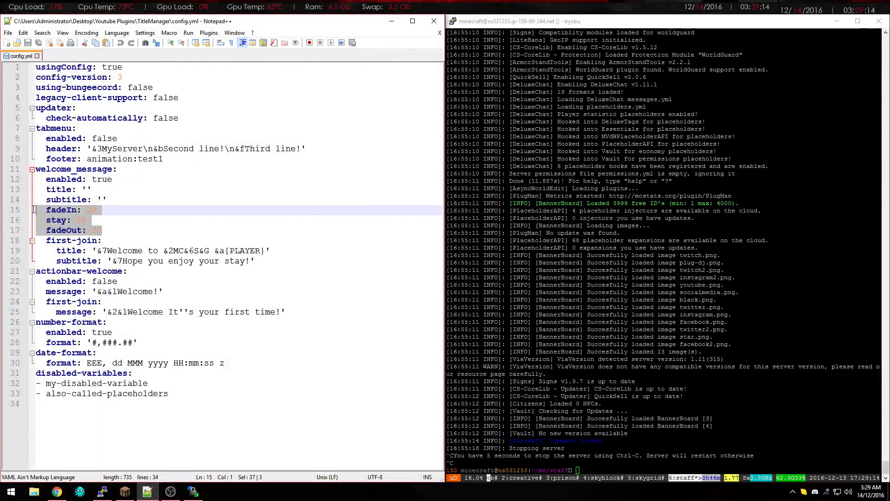
{"action": "left_click", "coordinate": [87, 219]}
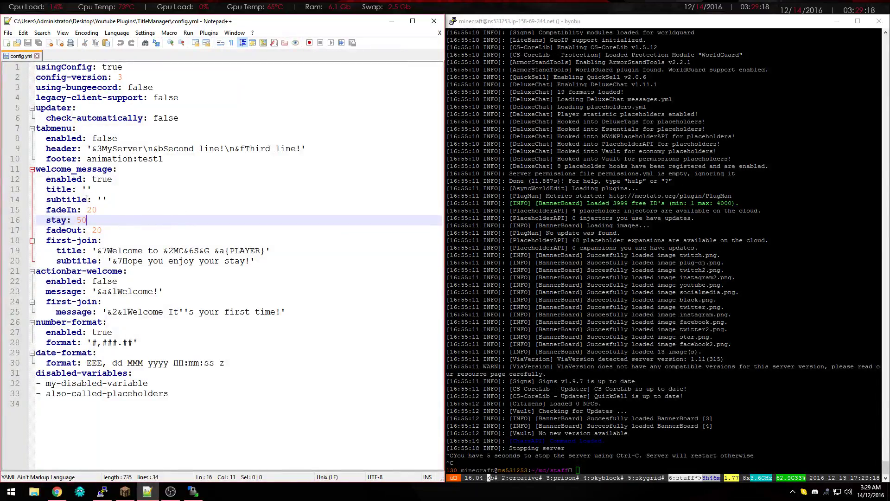
{"action": "left_click_drag", "start_coordinate": [115, 235], "coordinate": [36, 209]}
{"action": "left_click", "coordinate": [50, 44]}
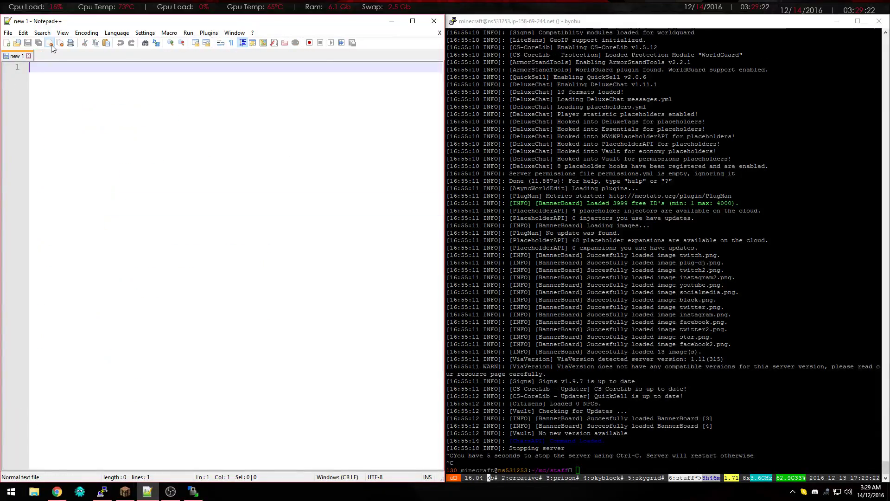
{"action": "left_click", "coordinate": [392, 21]}
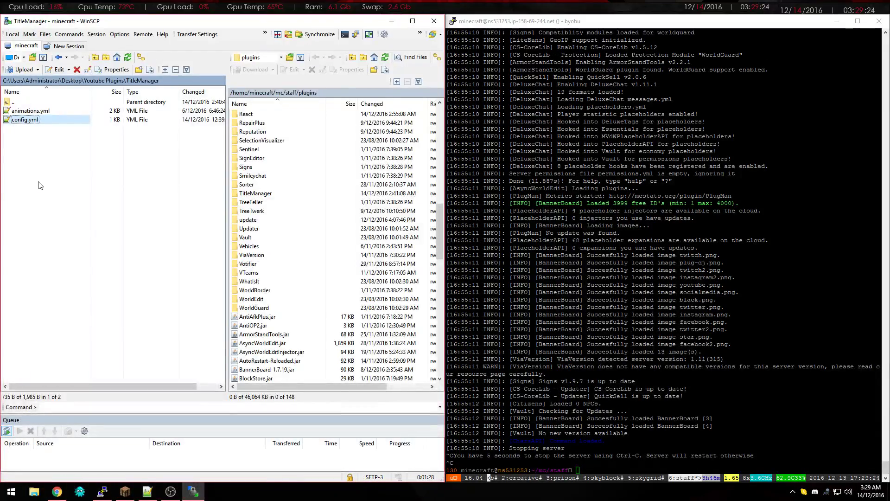
Look over the title animation frames in TitleManager's animations.yml and close the file
{"action": "double_click", "coordinate": [46, 111]}
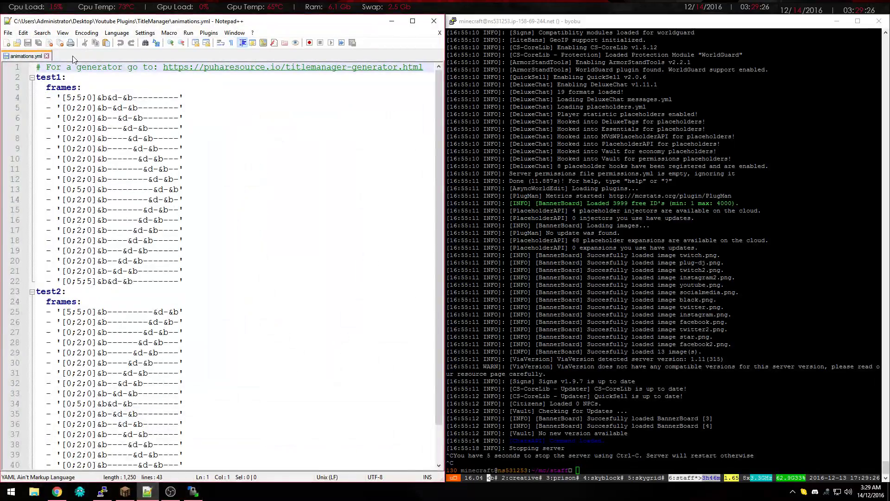
{"action": "left_click", "coordinate": [51, 43]}
{"action": "left_click", "coordinate": [392, 21]}
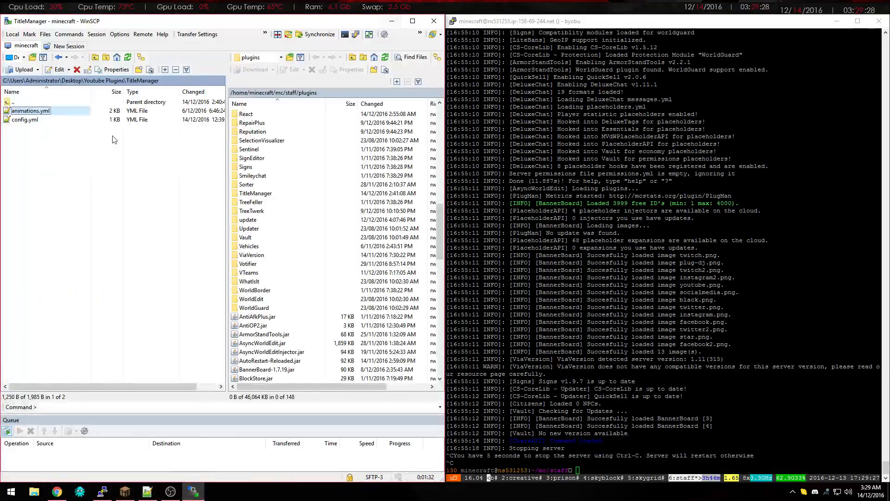
Upload BlockQuest.jar from the local Youtube Plugins folder to the staff server's plugins folder
{"action": "double_click", "coordinate": [45, 102]}
{"action": "left_click", "coordinate": [41, 129]}
{"action": "scroll", "coordinate": [324, 316], "scroll_direction": "down", "scroll_amount": 3}
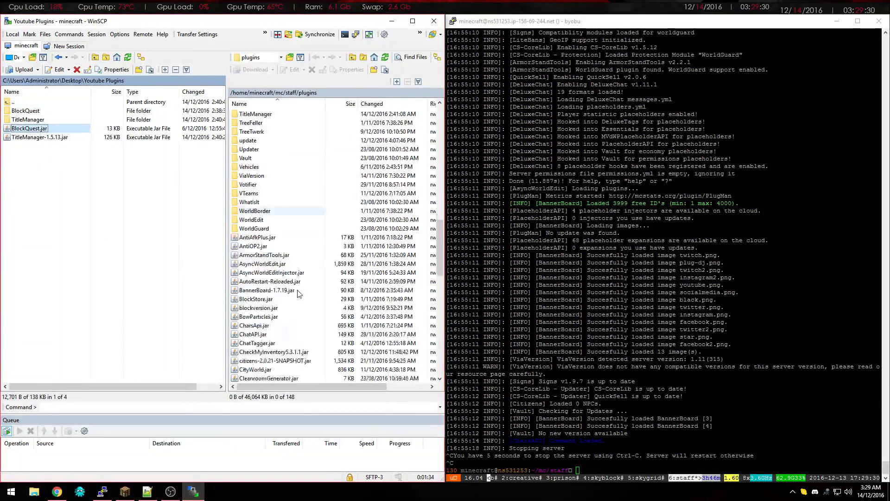
{"action": "left_click_drag", "start_coordinate": [213, 213], "coordinate": [278, 265]}
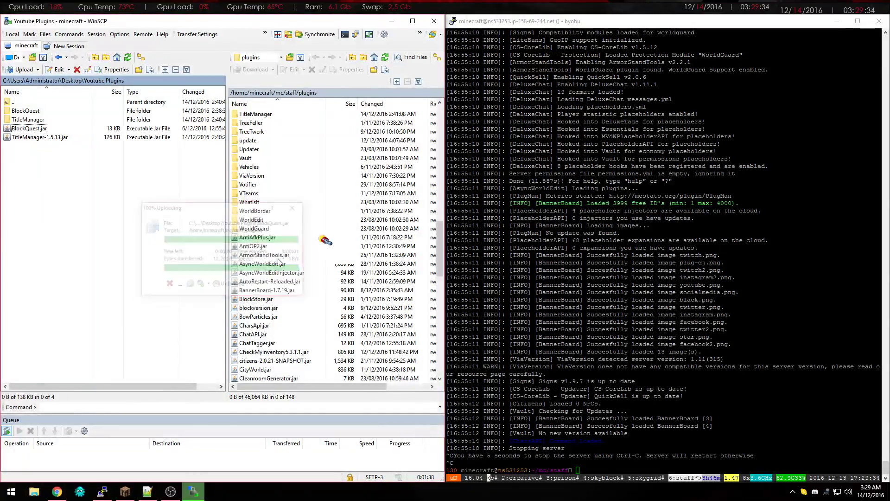
Start the staff server from the terminal with ./start.sh
{"action": "key", "text": "alt+Tab"}
{"action": "type", "text": "./start.sh"}
{"action": "key", "text": "Return"}
Switch to Minecraft, join the MCSG server and walk to the Click Me block beside the hub sign
{"action": "left_click", "coordinate": [125, 490]}
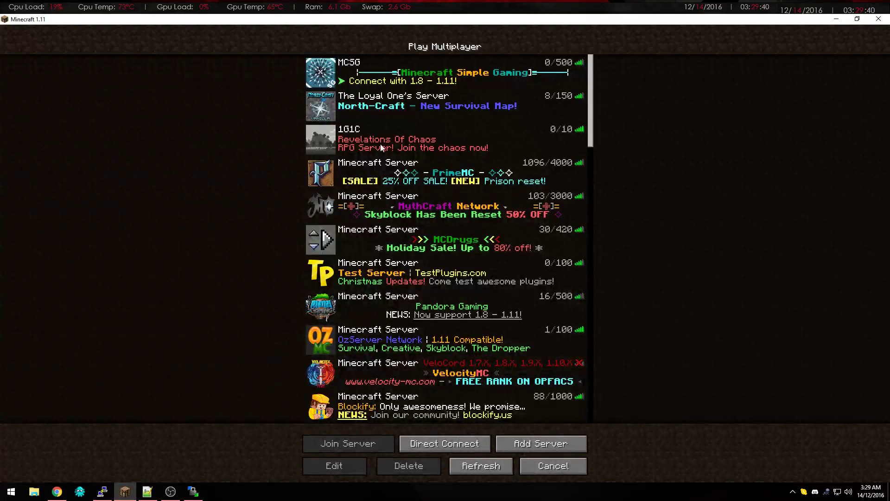
{"action": "double_click", "coordinate": [425, 62]}
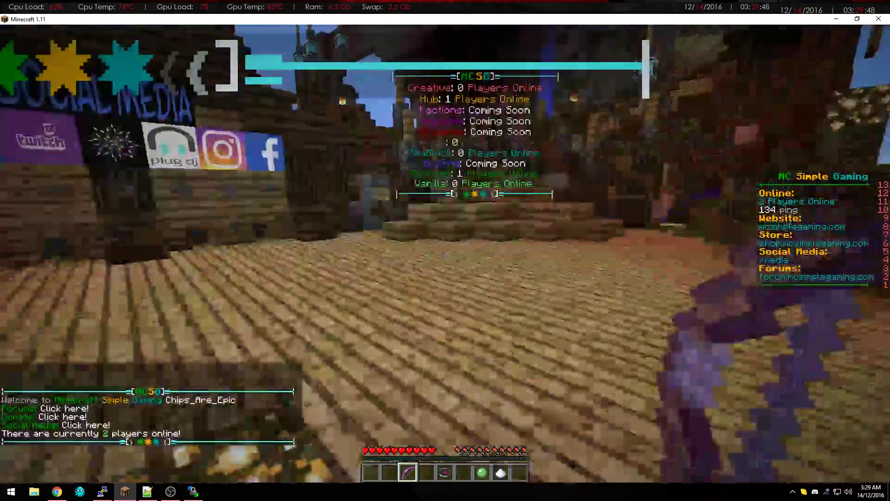
{"action": "key", "text": "w"}
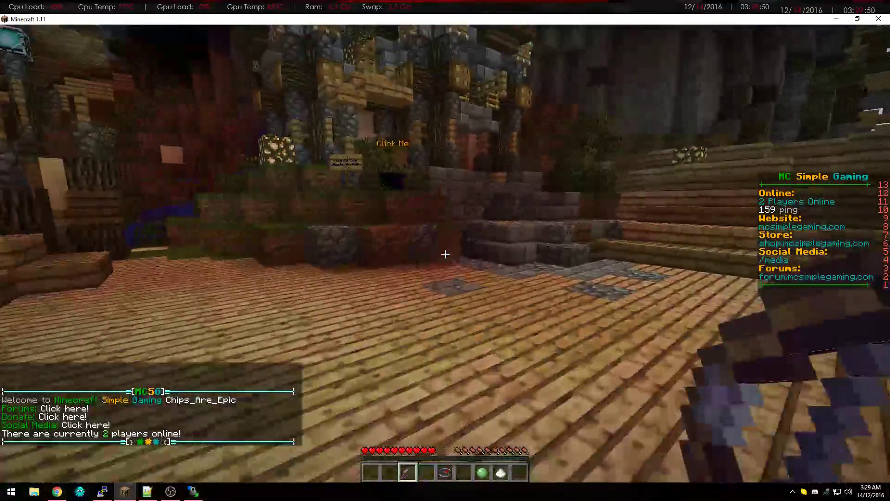
{"action": "scroll", "coordinate": [445, 250], "scroll_direction": "down", "scroll_amount": 1}
{"action": "key", "text": "w"}
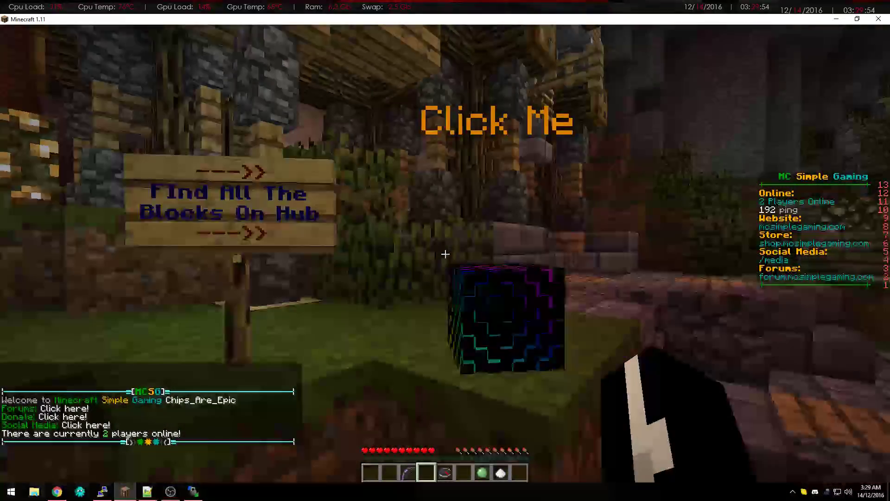
Interact with the Click Me block to demonstrate its title message, and quit Minecraft
{"action": "right_click", "coordinate": [445, 254]}
{"action": "right_click", "coordinate": [445, 255]}
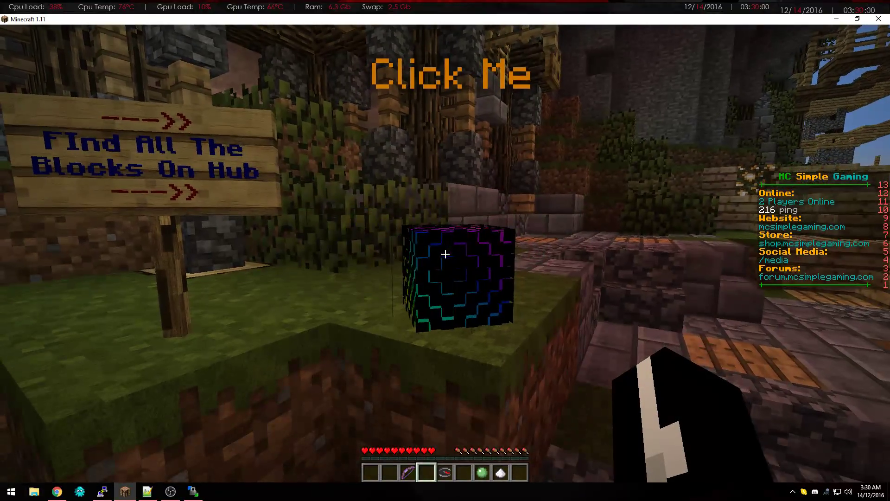
{"action": "right_click", "coordinate": [445, 254]}
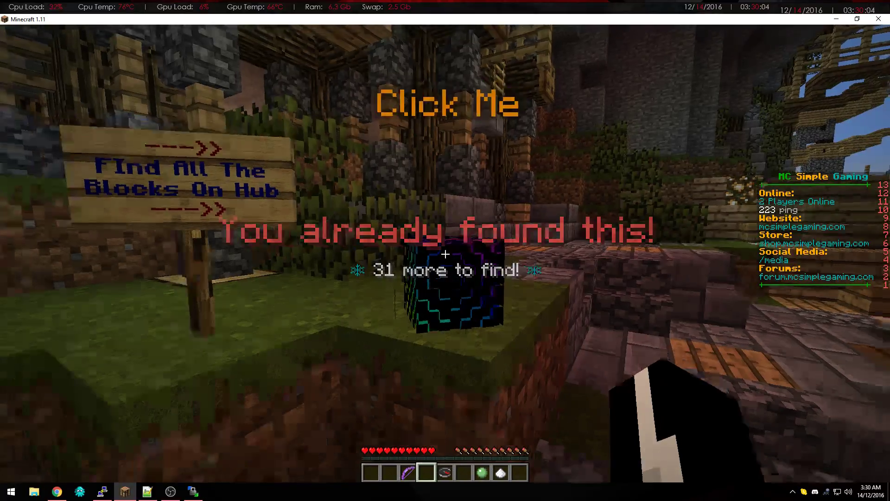
{"action": "key", "text": "Escape"}
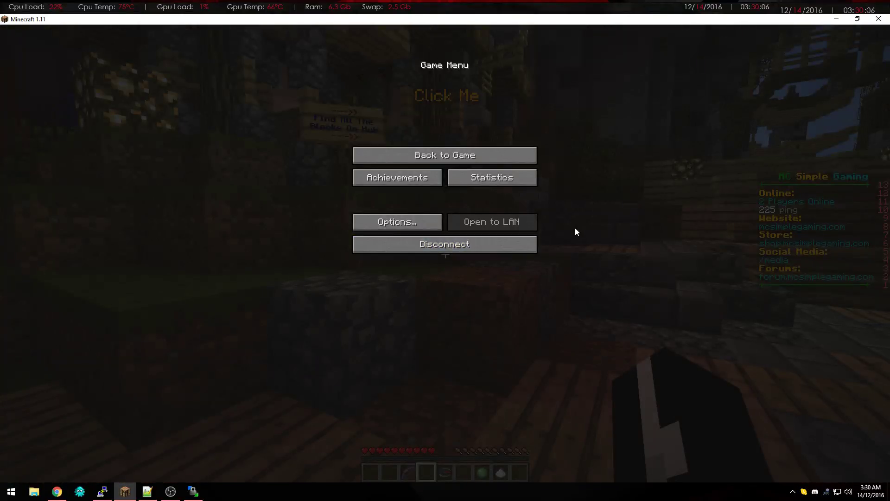
{"action": "left_click", "coordinate": [878, 19]}
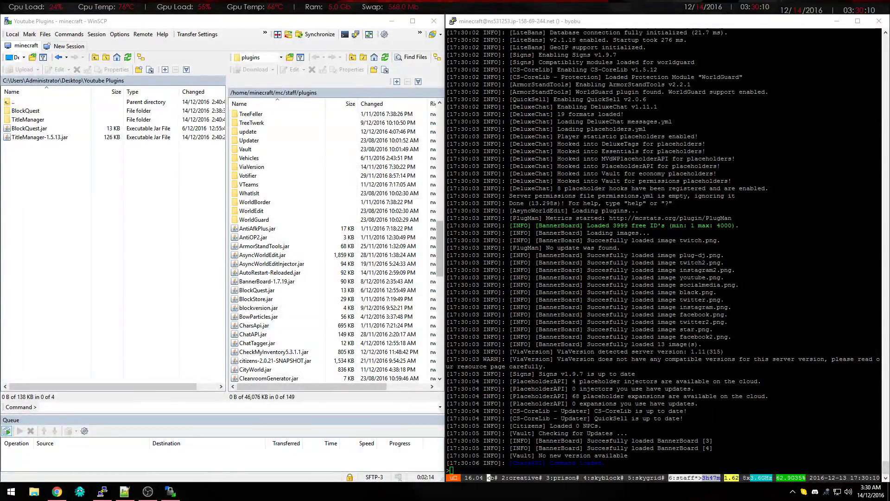
Open the Minecraft launcher, switch to another existing user account and launch the game with the OptiFine profile
{"action": "left_click", "coordinate": [80, 492]}
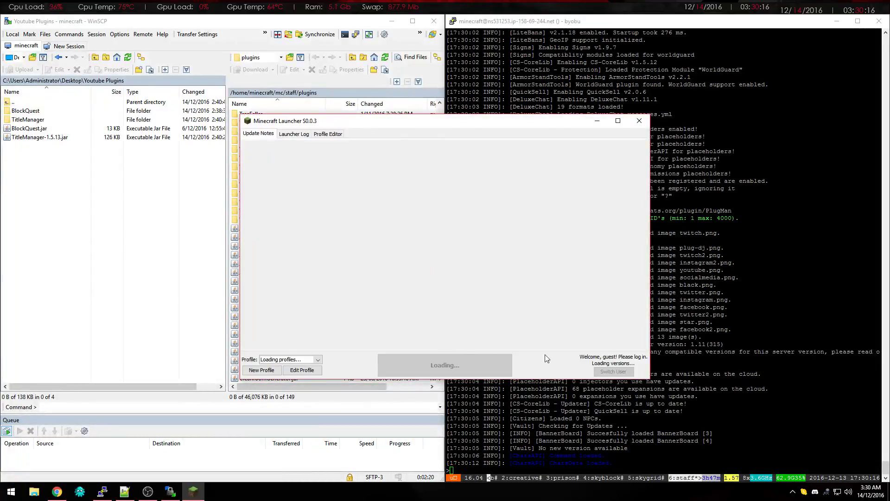
{"action": "left_click", "coordinate": [586, 371]}
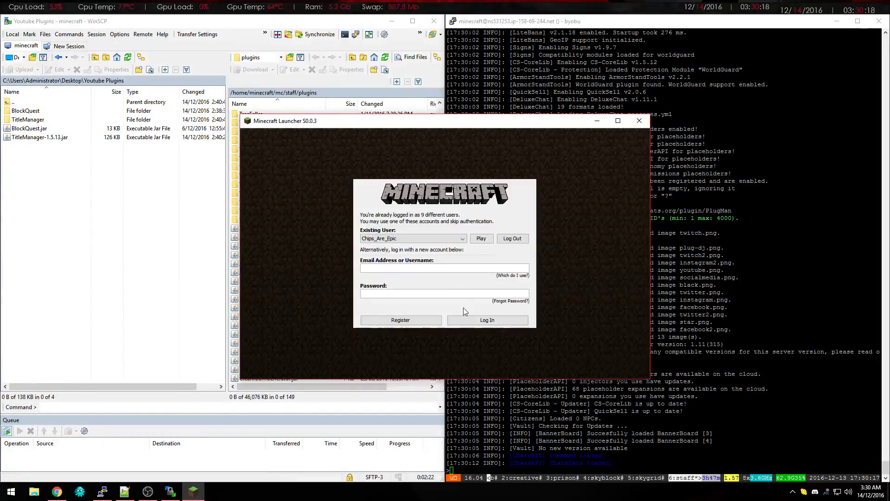
{"action": "left_click", "coordinate": [462, 239]}
{"action": "left_click", "coordinate": [443, 263]}
{"action": "left_click", "coordinate": [481, 238]}
{"action": "left_click", "coordinate": [470, 358]}
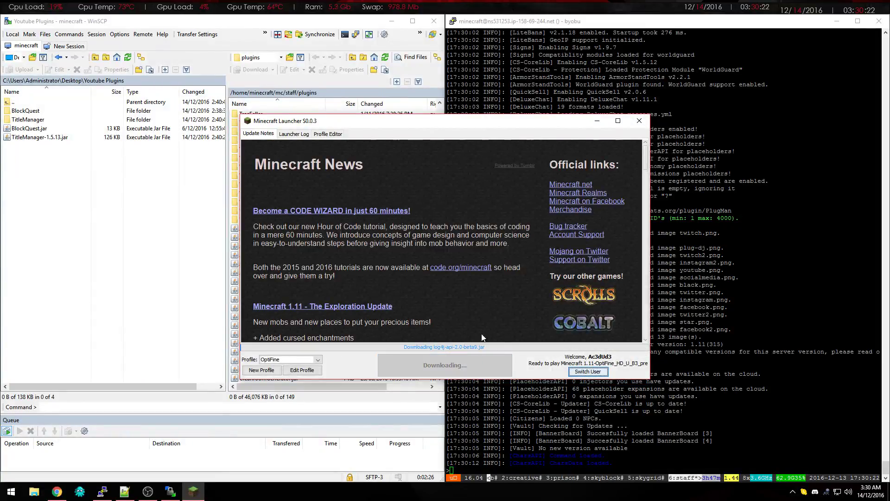
Refresh the server's plugins directory in WinSCP and open the BlockQuest folder
{"action": "left_click", "coordinate": [136, 247]}
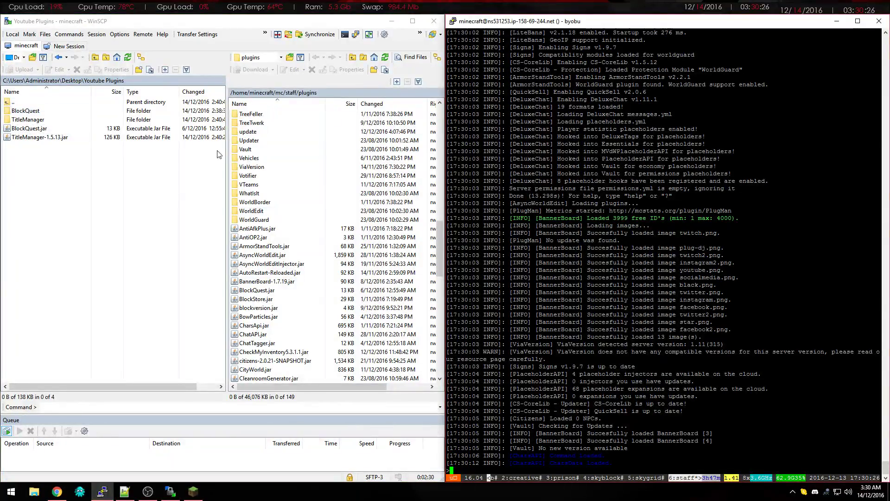
{"action": "left_click", "coordinate": [386, 59]}
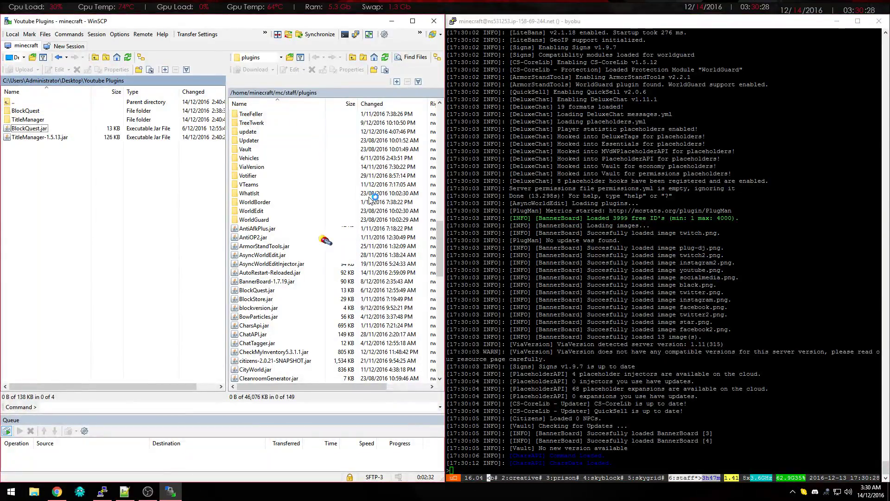
{"action": "scroll", "coordinate": [371, 202], "scroll_direction": "up", "scroll_amount": 20}
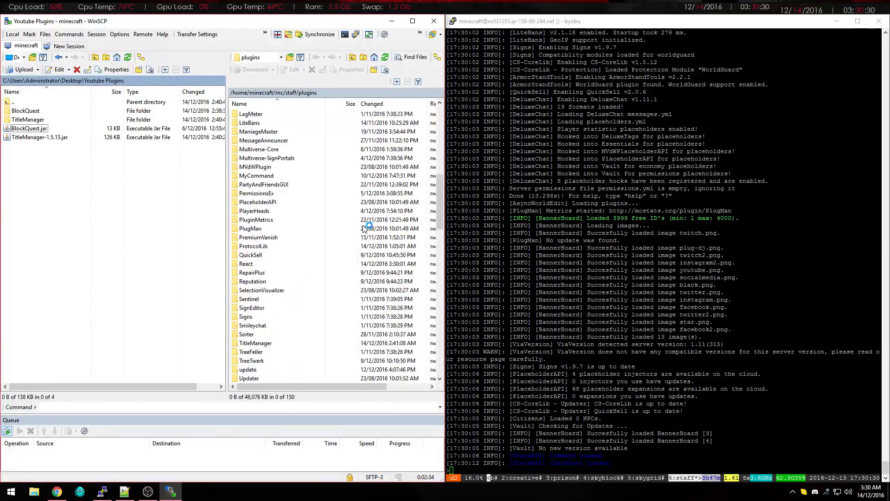
{"action": "scroll", "coordinate": [308, 225], "scroll_direction": "up", "scroll_amount": 2}
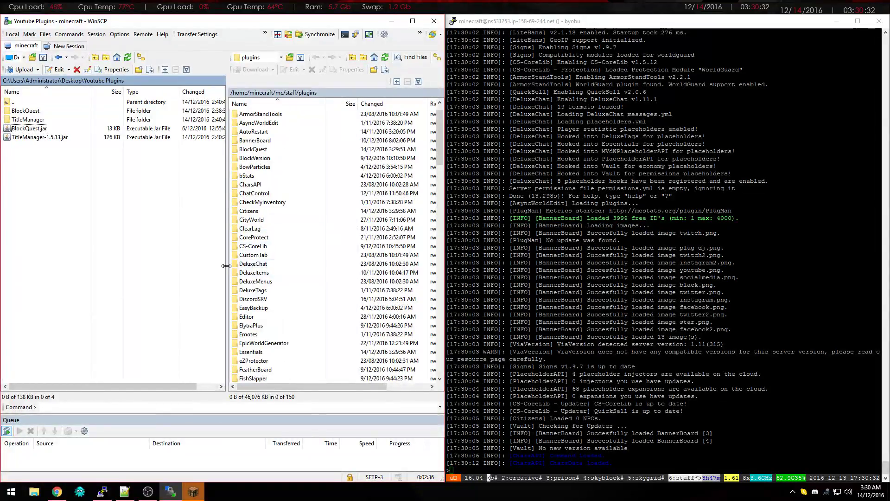
{"action": "double_click", "coordinate": [271, 153]}
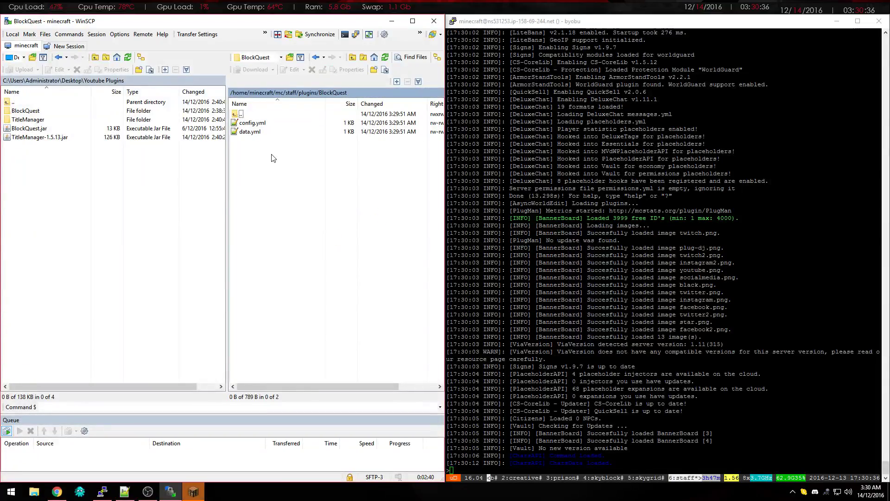
Open BlockQuest's config.yml from the server in Notepad++ with the cursor at the end of the file
{"action": "left_click", "coordinate": [269, 125]}
{"action": "double_click", "coordinate": [269, 124]}
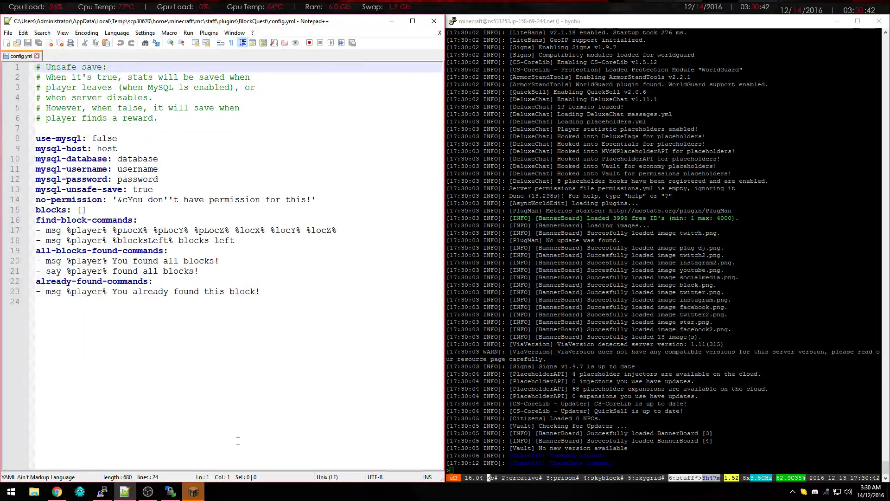
{"action": "left_click", "coordinate": [143, 397]}
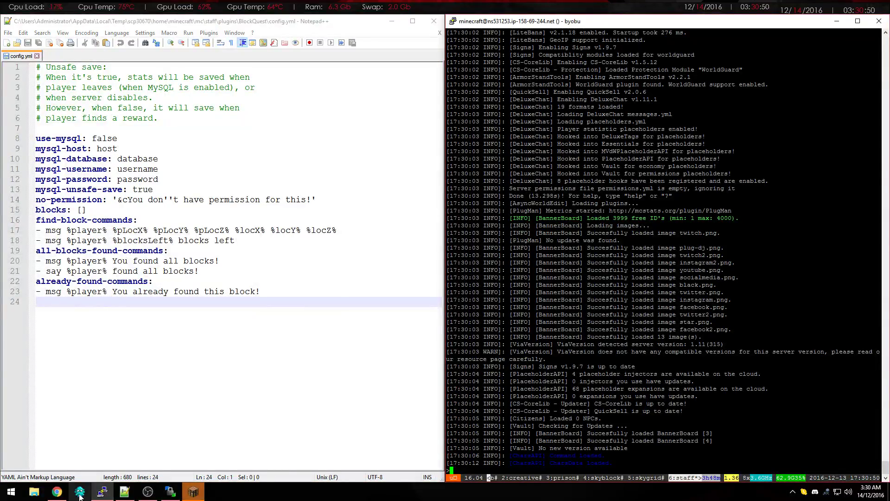
Open the local BlockQuest folder's config.yml and copy everything from find-block-commands through the end of already-found-commands
{"action": "left_click", "coordinate": [389, 21]}
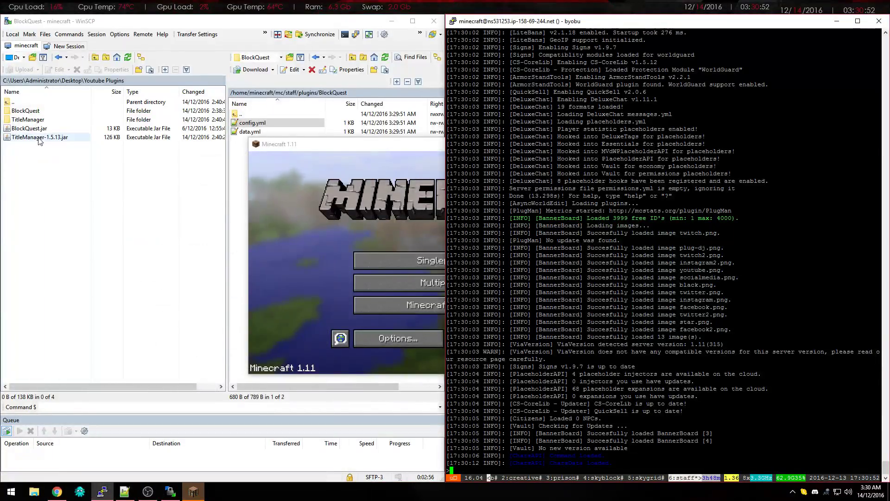
{"action": "double_click", "coordinate": [43, 116]}
{"action": "double_click", "coordinate": [43, 112]}
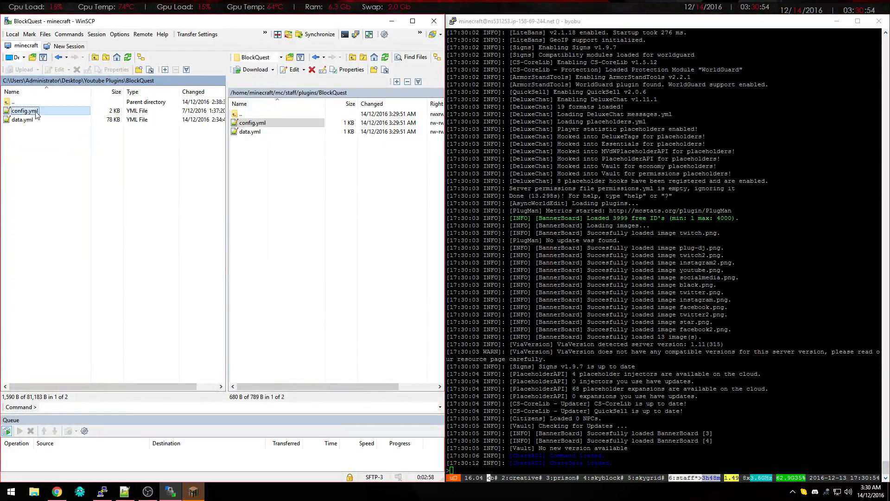
{"action": "scroll", "coordinate": [214, 224], "scroll_direction": "down", "scroll_amount": 6}
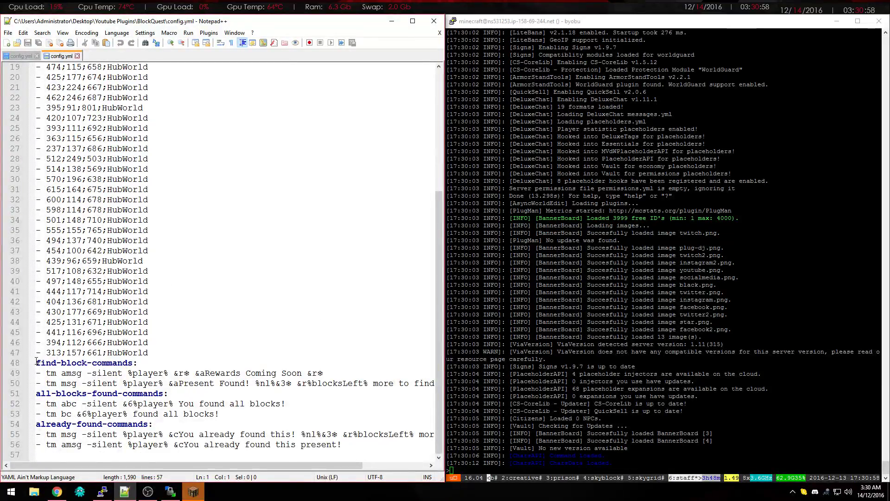
{"action": "left_click_drag", "start_coordinate": [30, 365], "coordinate": [331, 451]}
{"action": "key", "text": "ctrl+c"}
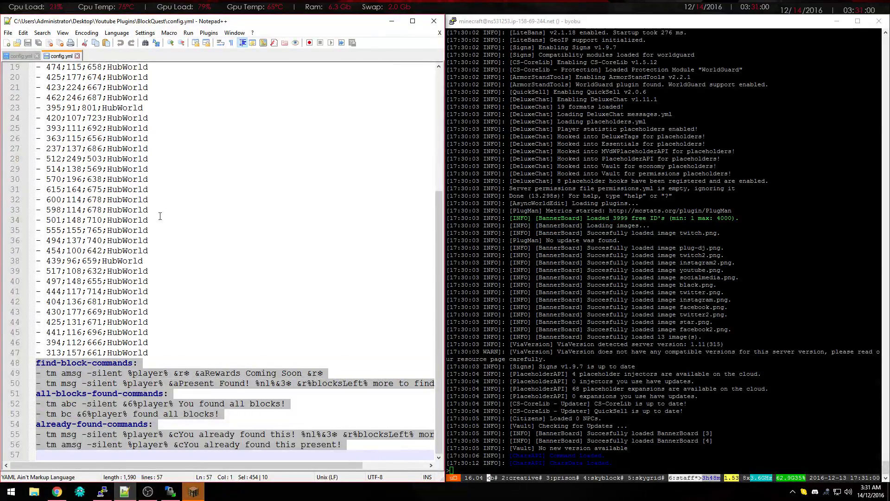
Close the local config and replace the default command sections in the server's config.yml with the copied TitleManager commands
{"action": "left_click", "coordinate": [50, 43]}
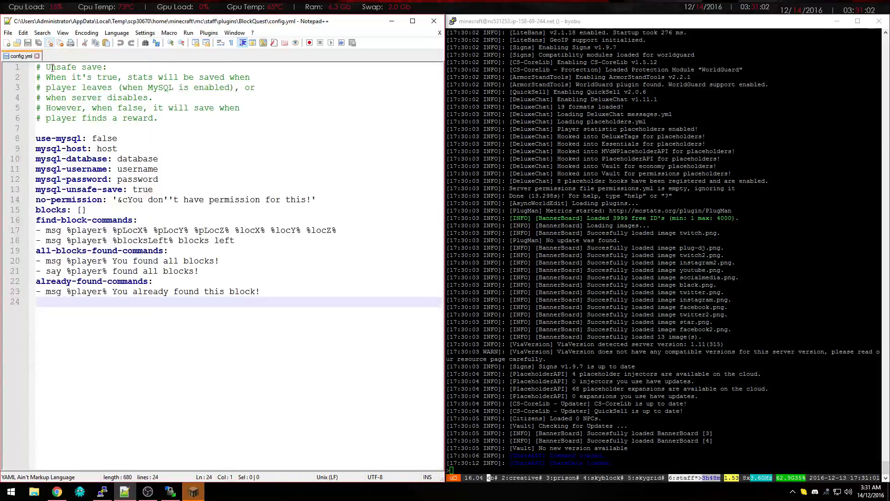
{"action": "left_click", "coordinate": [37, 221]}
{"action": "left_click_drag", "start_coordinate": [37, 221], "coordinate": [260, 292]}
{"action": "key", "text": "ctrl+v"}
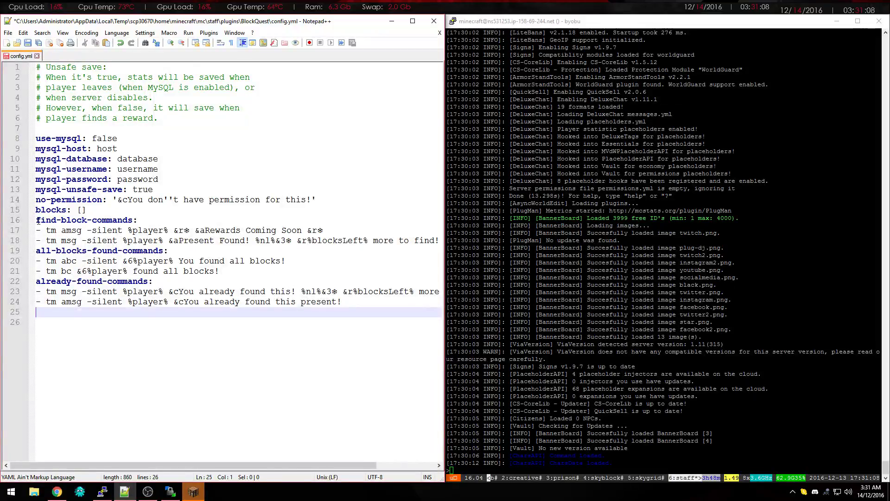
Highlight the -silent option in the find-block commands and try an "- eco give" line below the Rewards Coming Soon command
{"action": "left_click_drag", "start_coordinate": [116, 230], "coordinate": [93, 230]}
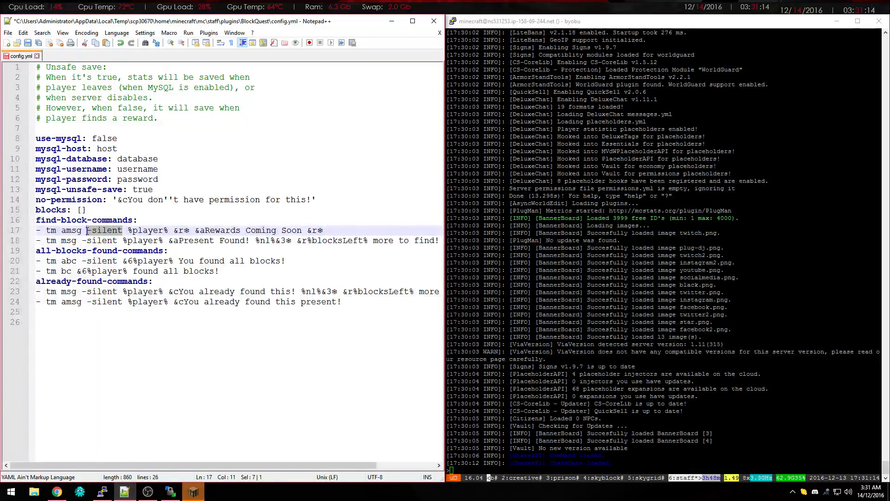
{"action": "left_click", "coordinate": [163, 241]}
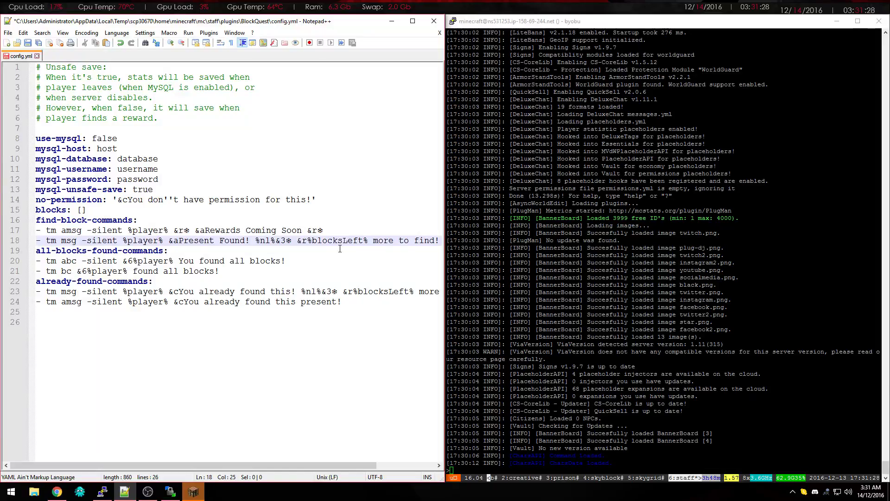
{"action": "left_click", "coordinate": [328, 230]}
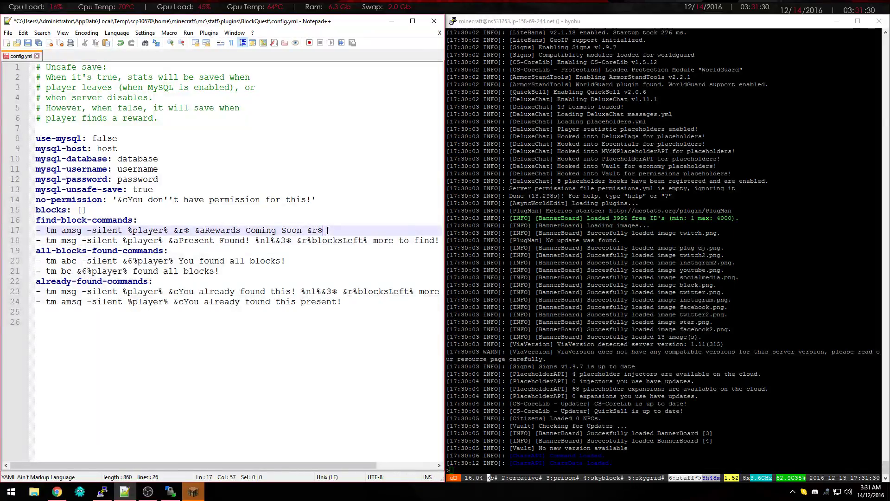
{"action": "key", "text": "Return"}
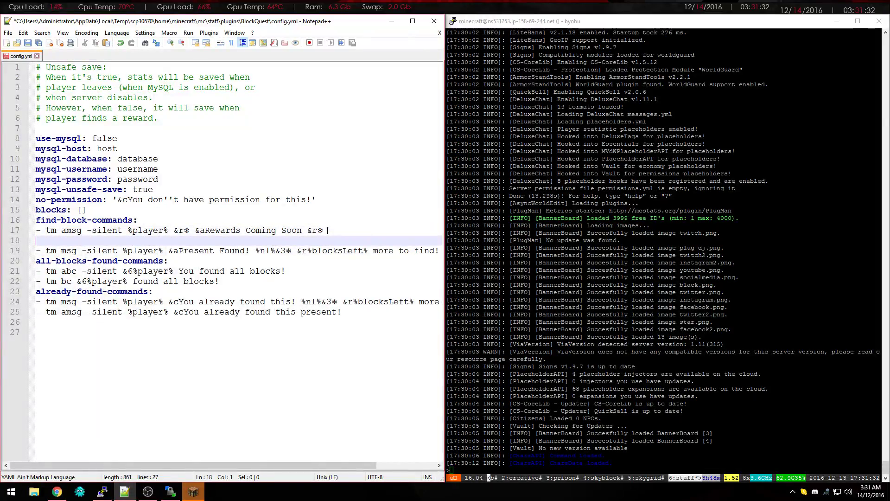
{"action": "type", "text": "- eco give"}
{"action": "key", "text": "BackSpace"}
{"action": "key", "text": "BackSpace"}
{"action": "key", "text": "BackSpace"}
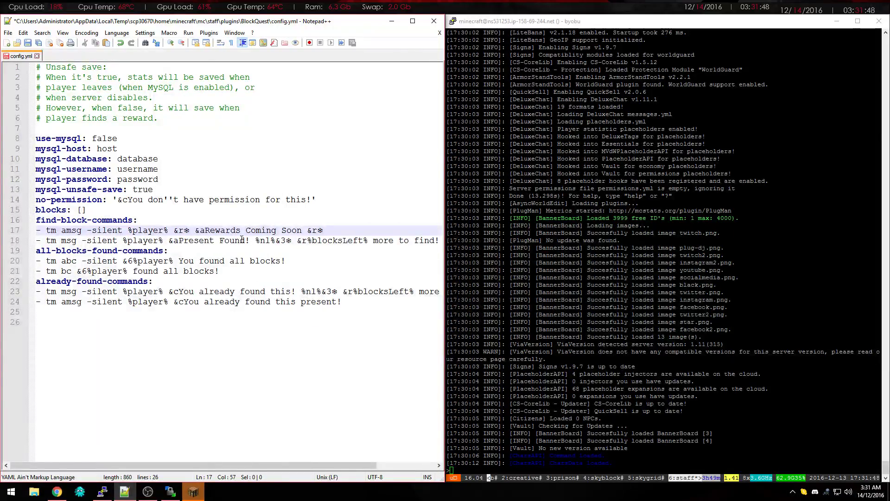
Point out the symbol after &3 in the Present Found message, and save and close the server's config.yml
{"action": "double_click", "coordinate": [289, 241]}
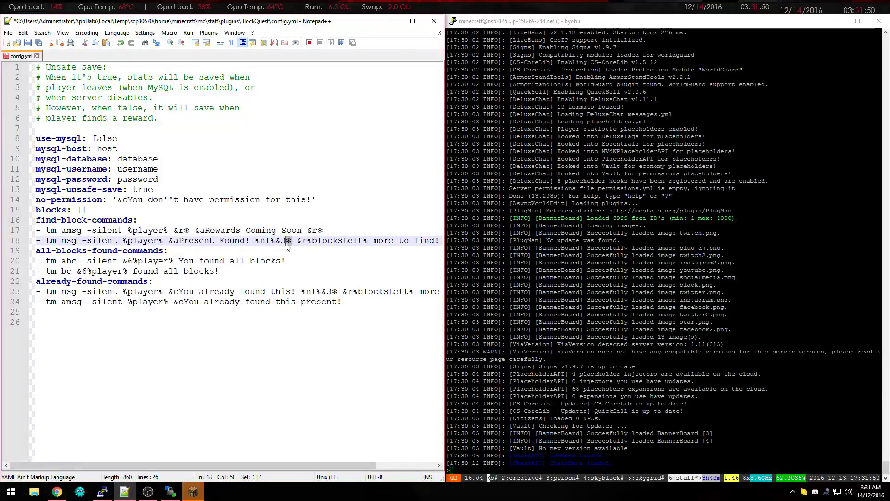
{"action": "double_click", "coordinate": [291, 242]}
{"action": "left_click", "coordinate": [292, 241]}
{"action": "key", "text": "ctrl+s"}
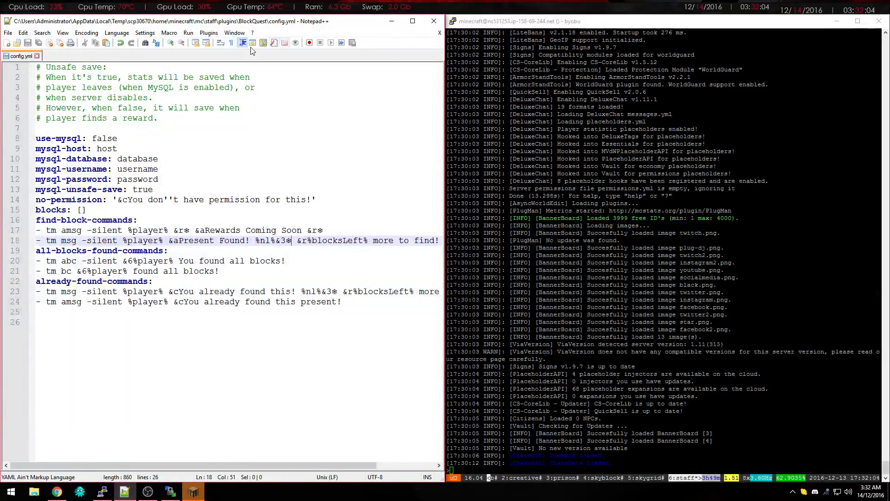
{"action": "left_click", "coordinate": [49, 43]}
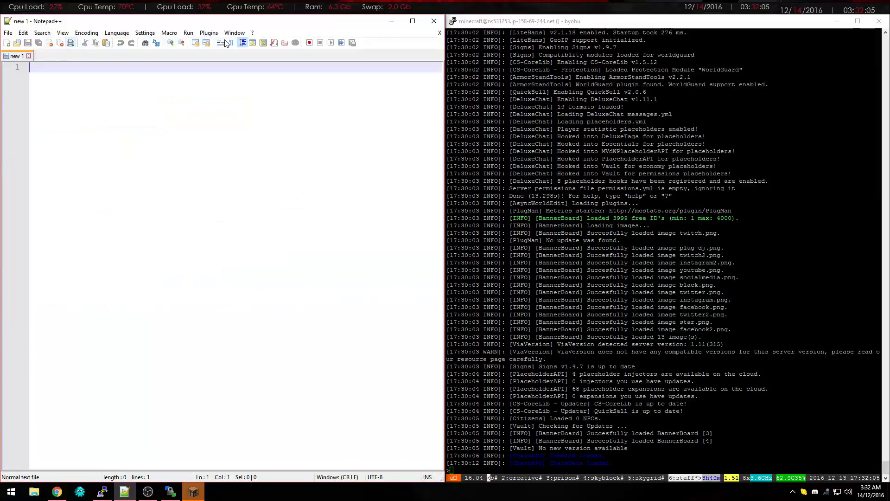
Close Notepad++ and run the stop command in the Minecraft server console
{"action": "left_click", "coordinate": [434, 21]}
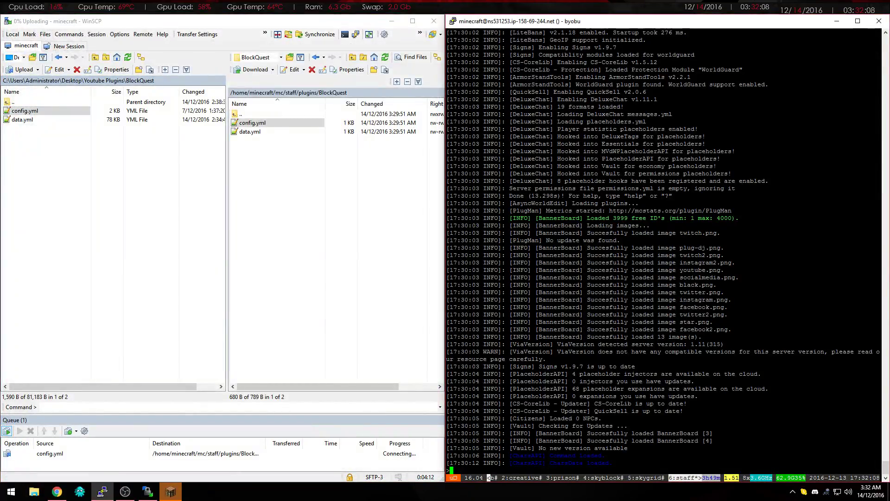
{"action": "type", "text": "stop"}
{"action": "key", "text": "Return"}
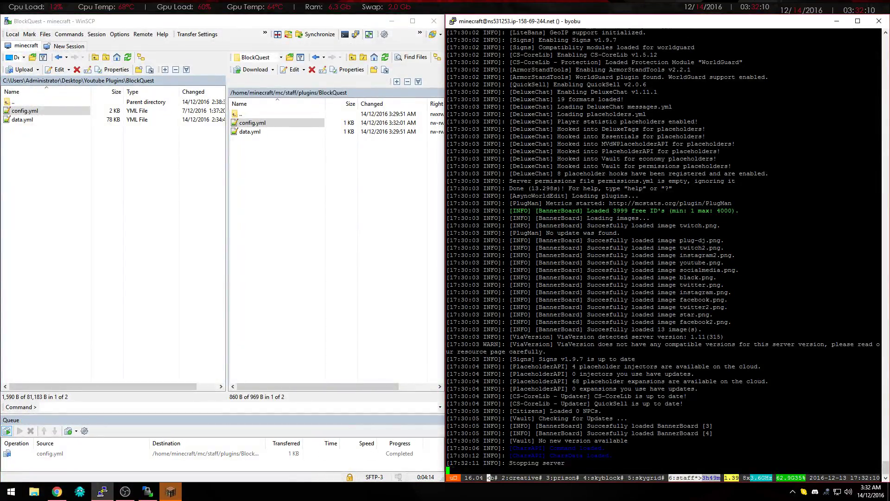
Switch to Minecraft, maximize its window and join the MCSG server from the multiplayer list
{"action": "left_click", "coordinate": [171, 491]}
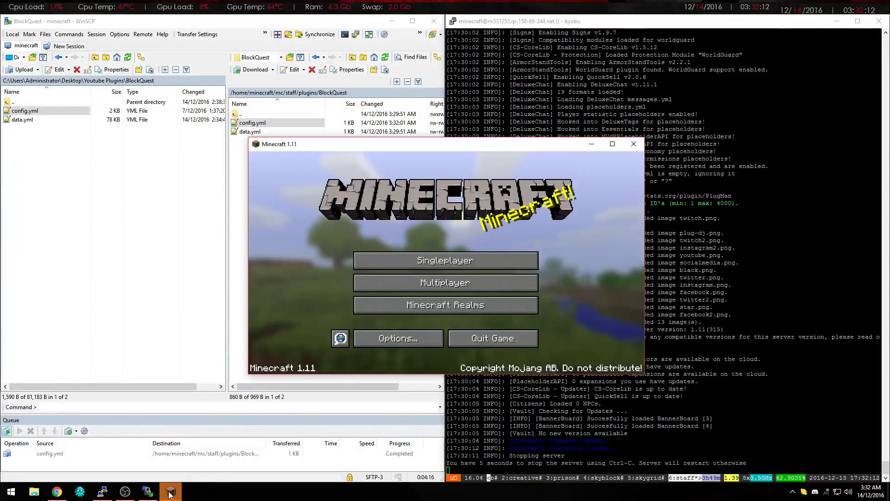
{"action": "left_click", "coordinate": [429, 280]}
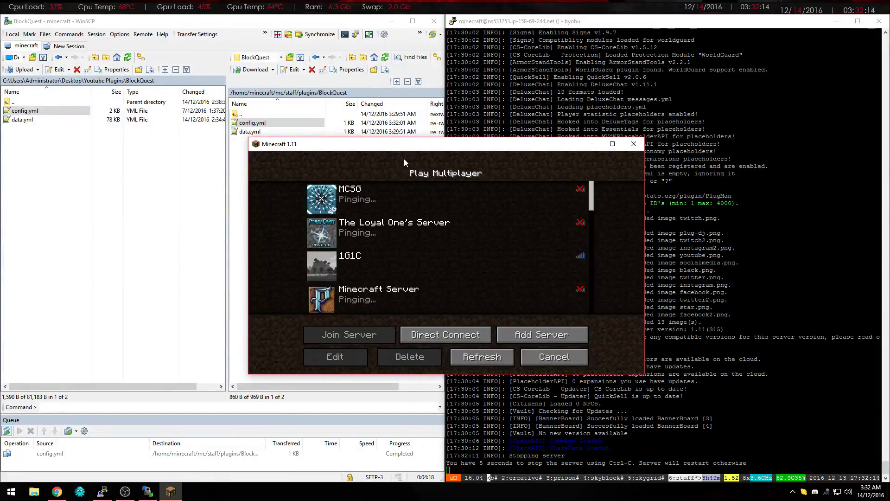
{"action": "left_click_drag", "start_coordinate": [416, 147], "coordinate": [414, 50]}
{"action": "double_click", "coordinate": [414, 51]}
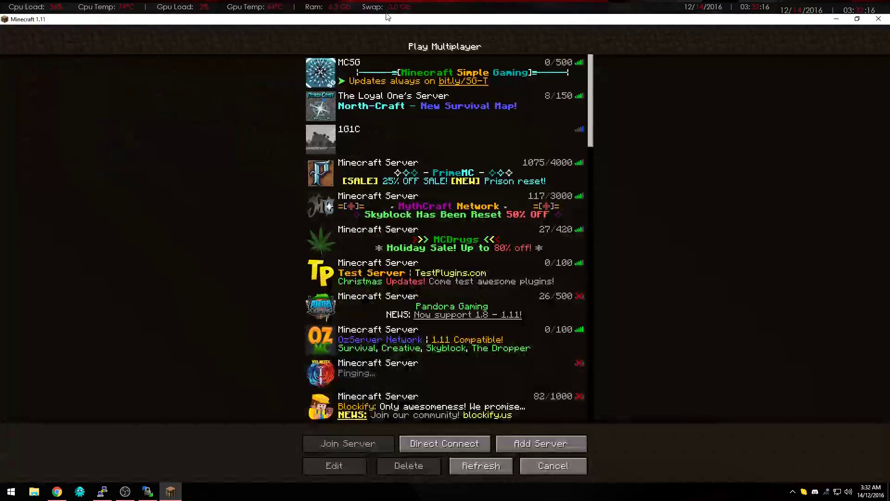
{"action": "double_click", "coordinate": [426, 71]}
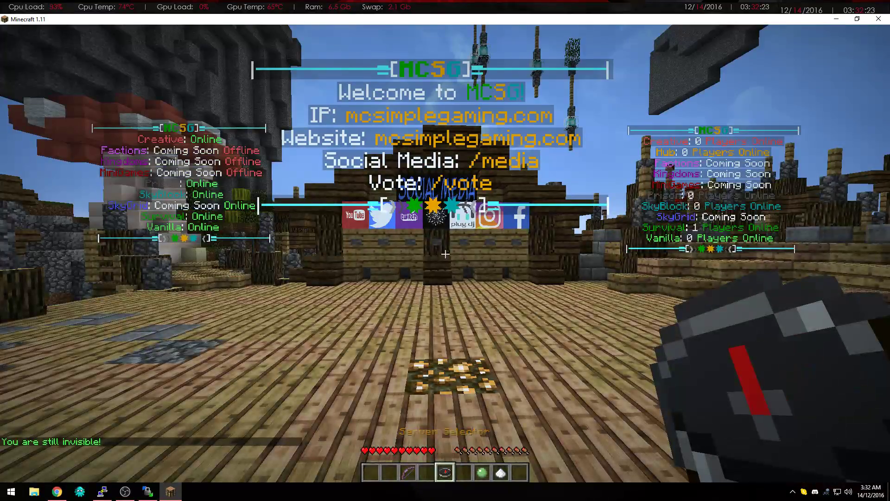
Open the Server Selector, check the staff server's startup in the console, and connect to the staff server
{"action": "right_click", "coordinate": [446, 254]}
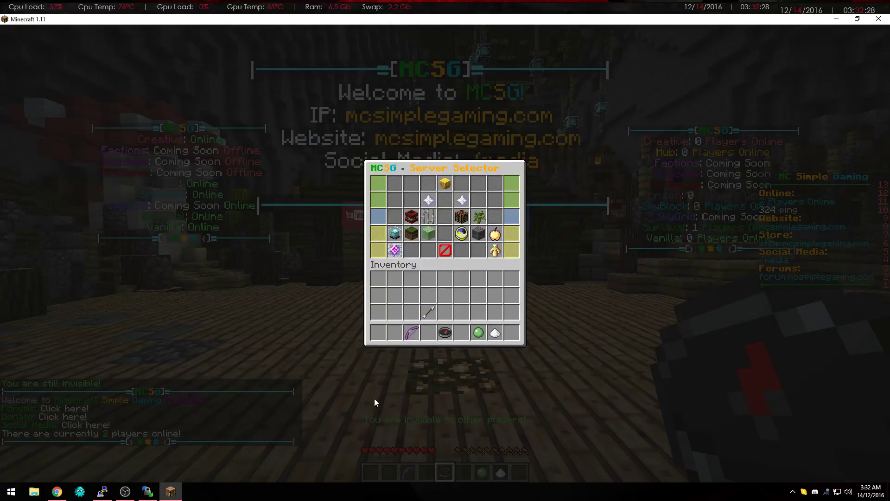
{"action": "left_click", "coordinate": [103, 492]}
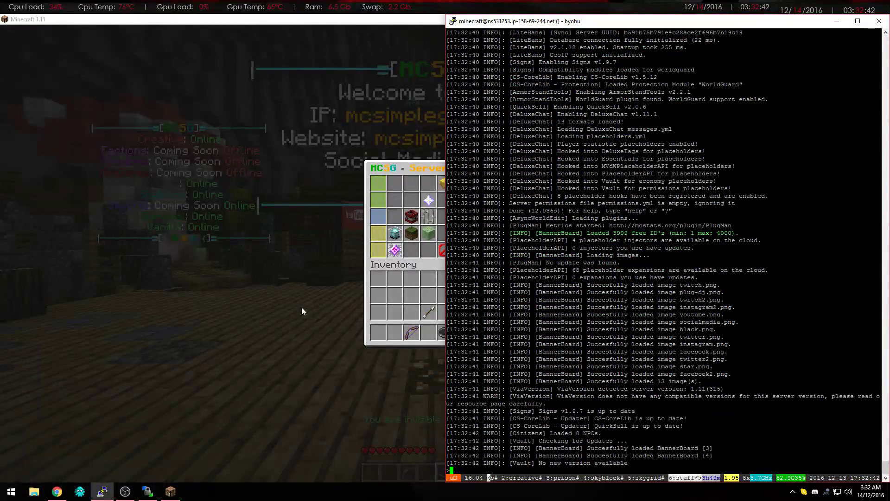
{"action": "left_click", "coordinate": [302, 308]}
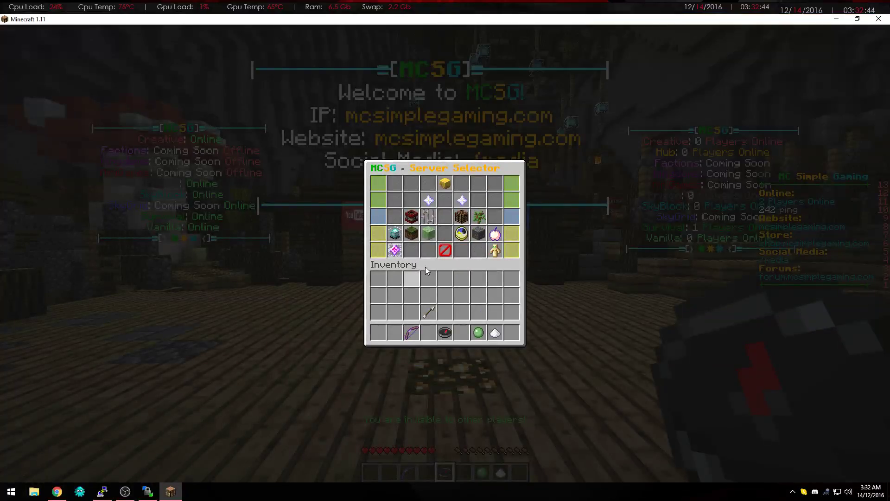
{"action": "left_click", "coordinate": [493, 239]}
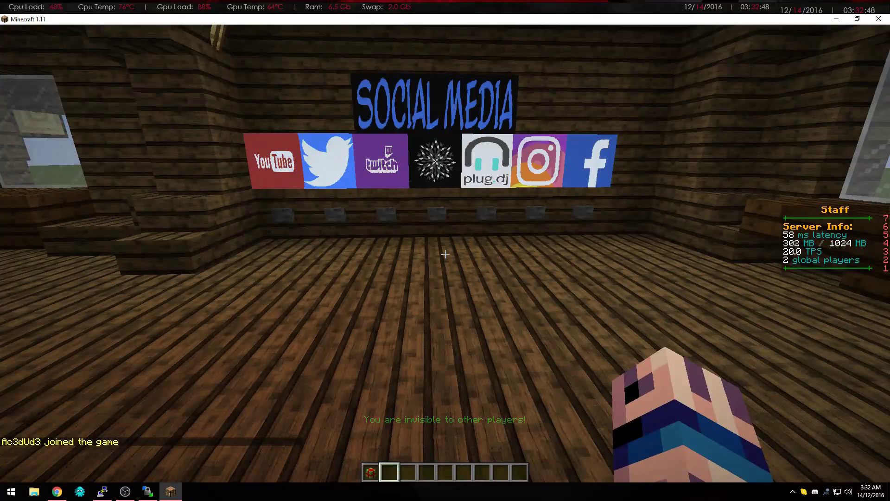
Hold the Present block and take another Present from the Christmas category of the heads menu
{"action": "key", "text": "s"}
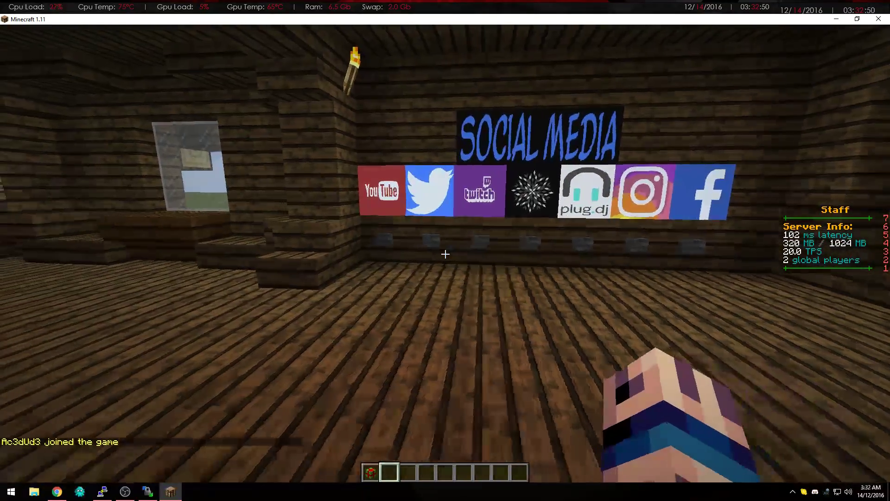
{"action": "key", "text": "1"}
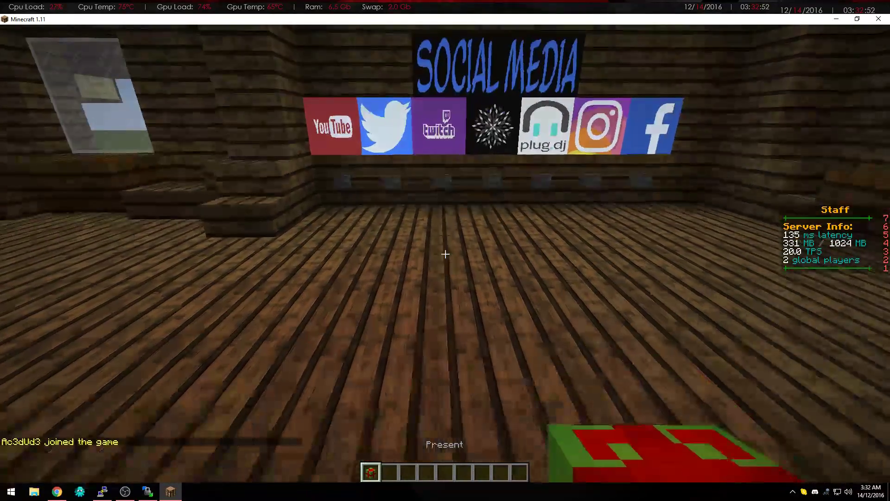
{"action": "key", "text": "slash"}
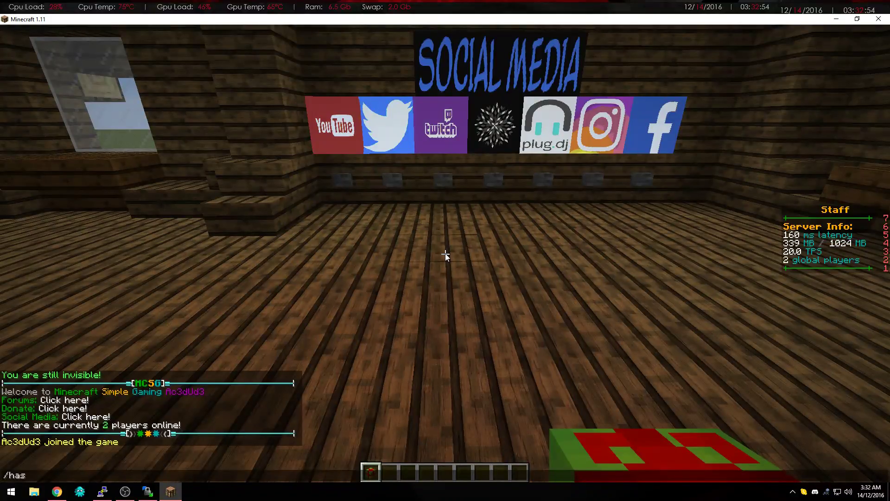
{"action": "type", "text": "head"}
{"action": "key", "text": "Return"}
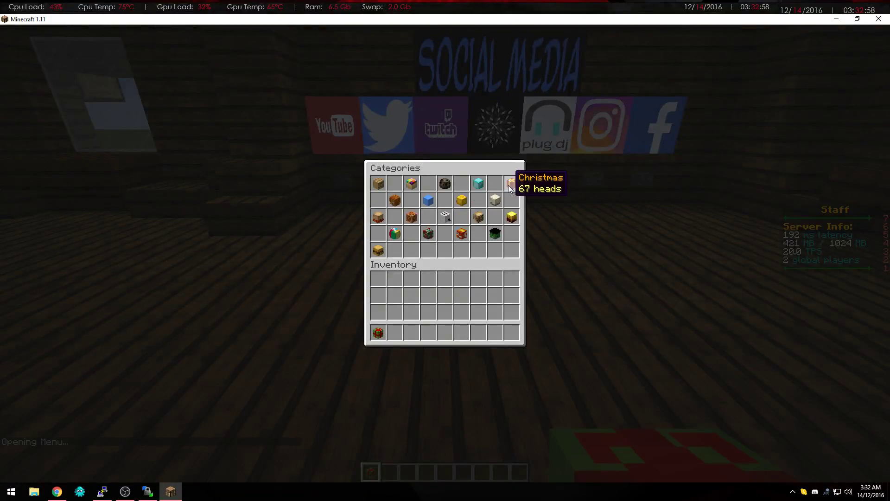
{"action": "left_click", "coordinate": [510, 185]}
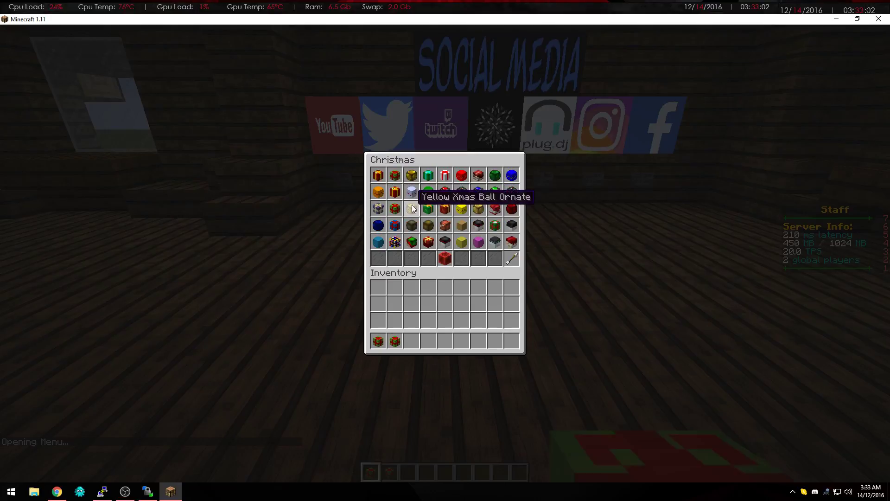
{"action": "left_click", "coordinate": [394, 208]}
Place three Present blocks spaced apart on the wooden floor in front of the social media wall
{"action": "key", "text": "w"}
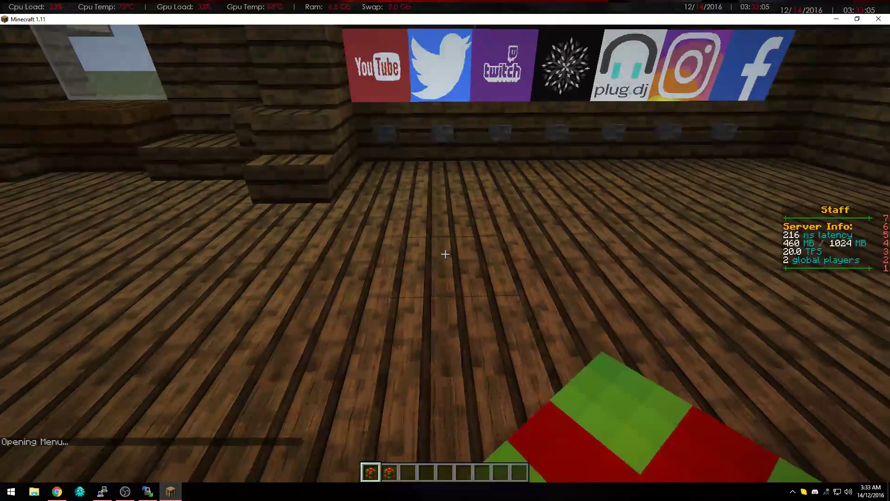
{"action": "right_click", "coordinate": [445, 254]}
{"action": "right_click", "coordinate": [445, 254]}
{"action": "right_click", "coordinate": [445, 255]}
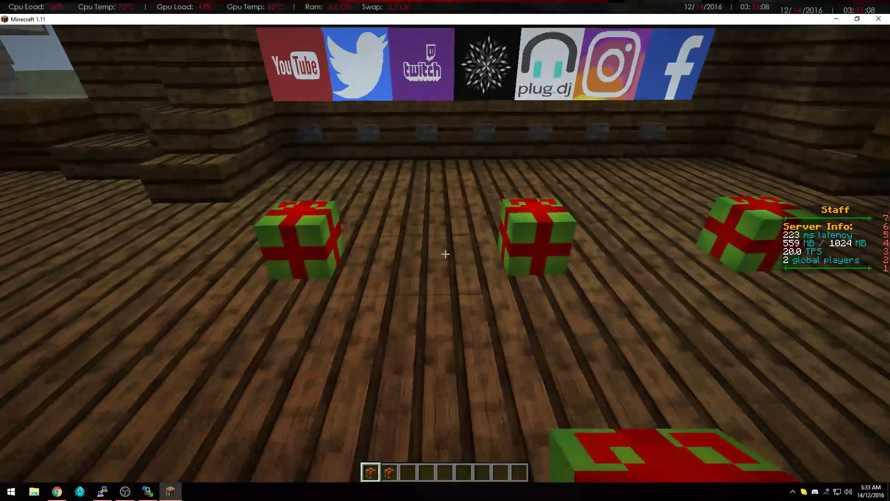
Enter BlockQuest edit mode with /blockquest and register the three placed Present blocks
{"action": "key", "text": "2"}
{"action": "key", "text": "w"}
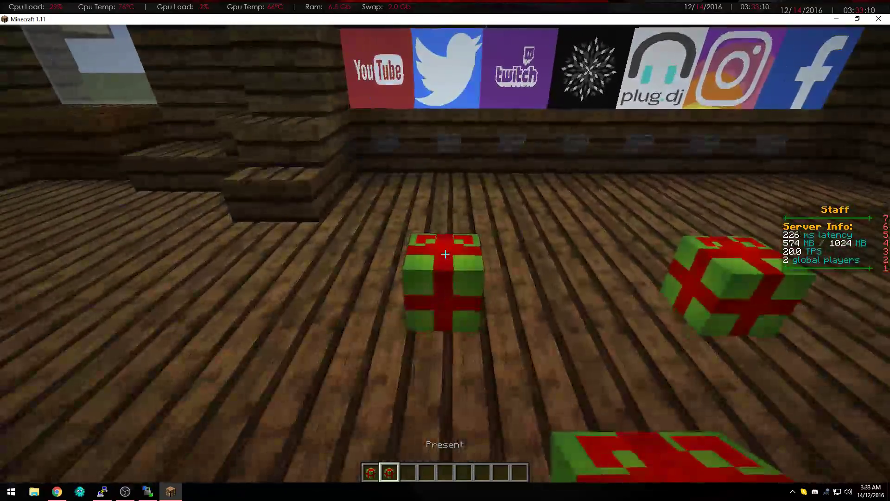
{"action": "key", "text": "slash"}
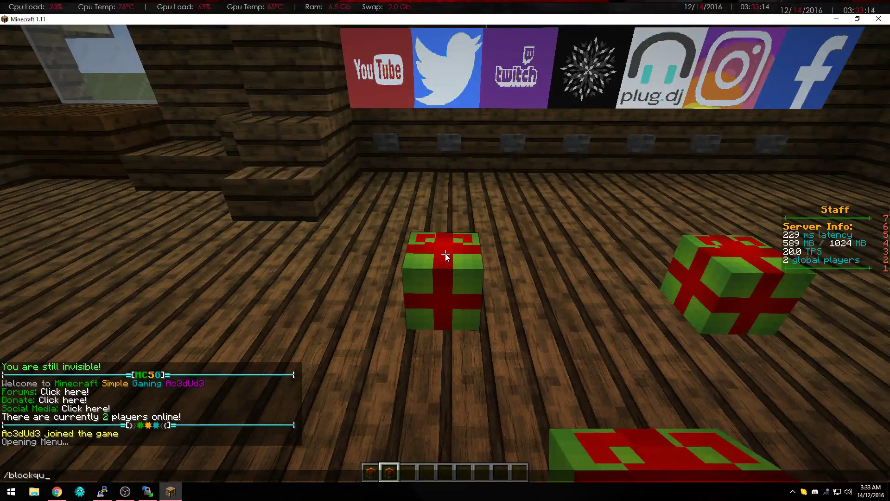
{"action": "key", "text": "Return"}
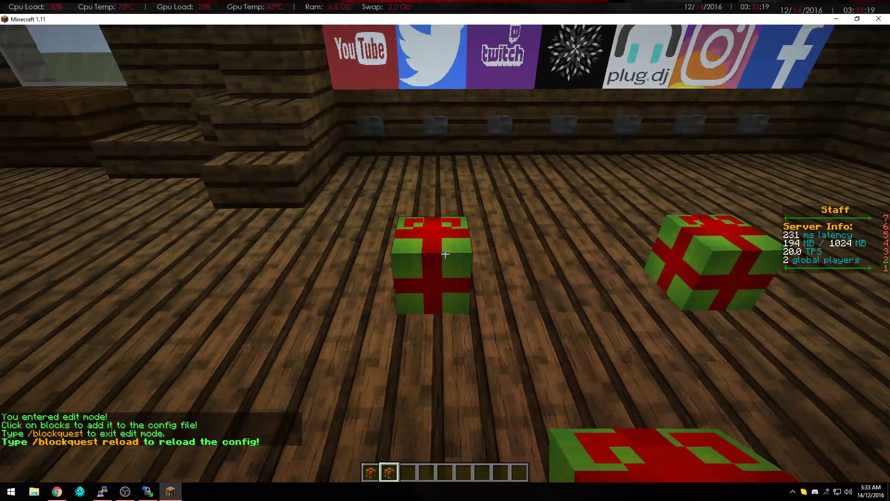
{"action": "left_click", "coordinate": [445, 254]}
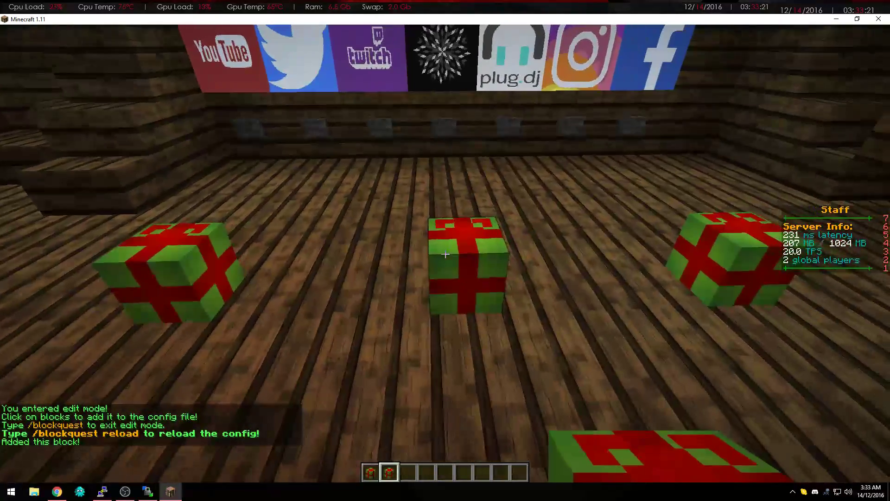
{"action": "left_click", "coordinate": [445, 254]}
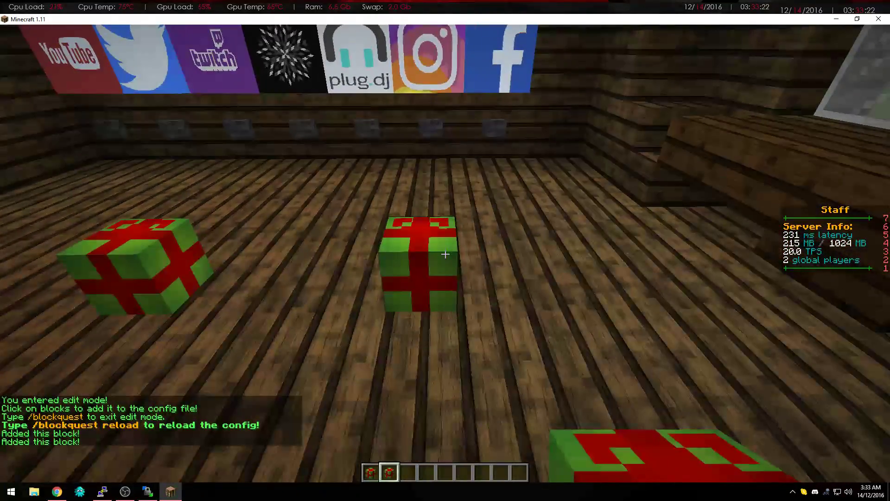
{"action": "left_click", "coordinate": [445, 254]}
Exit edit mode with /blockquest and reload the plugin configuration with /blockquest reload
{"action": "type", "text": "t"}
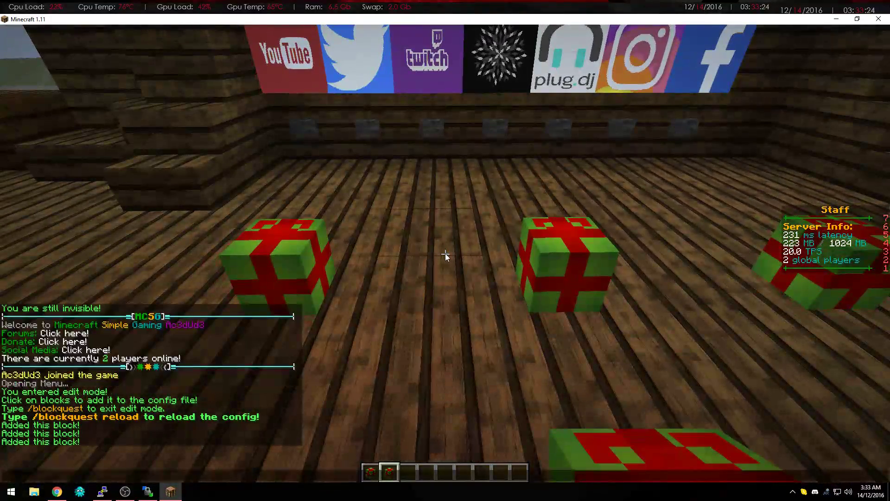
{"action": "type", "text": "/blockquest"}
{"action": "key", "text": "Return"}
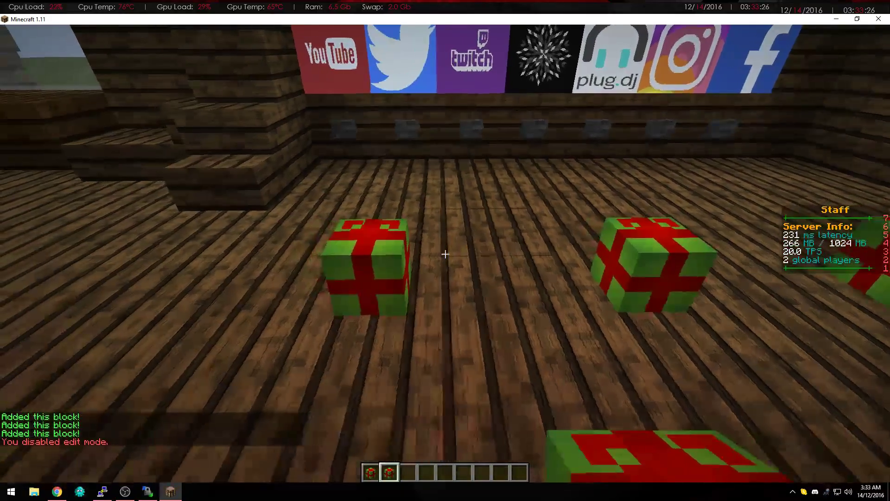
{"action": "key", "text": "t"}
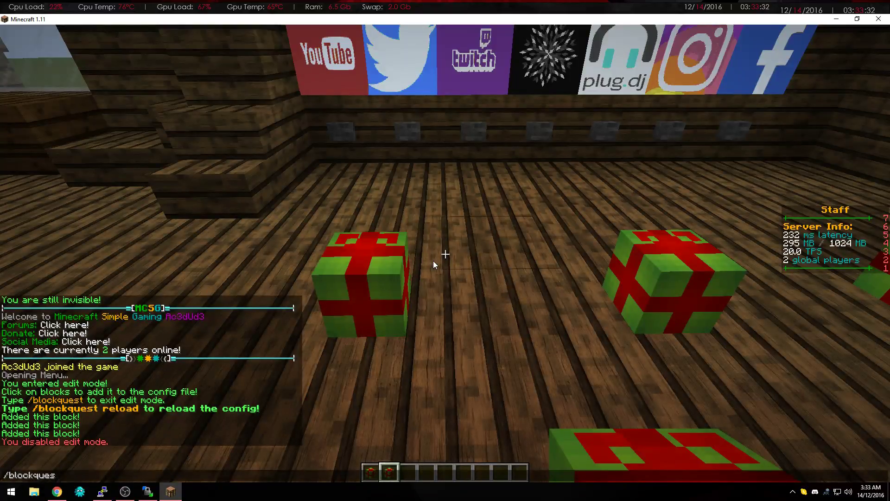
{"action": "type", "text": "/blockquest reload"}
{"action": "key", "text": "Return"}
Switch to WinSCP, refresh the remote BlockQuest folder and open config.yml to check the registered block coordinates
{"action": "key", "text": "t"}
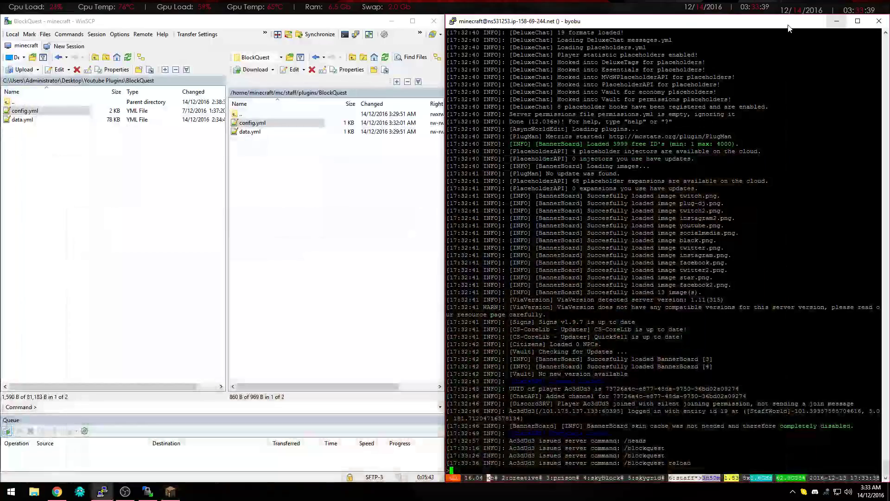
{"action": "key", "text": "alt+Tab"}
{"action": "left_click", "coordinate": [263, 249]}
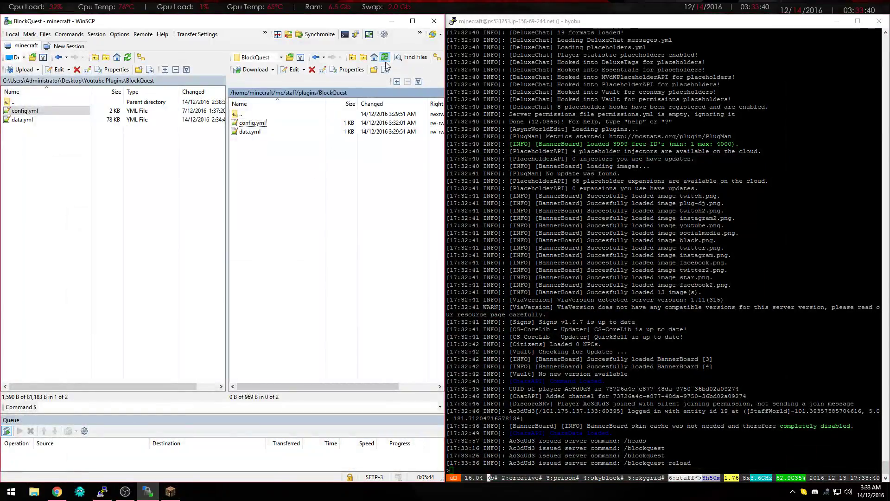
{"action": "double_click", "coordinate": [252, 123]}
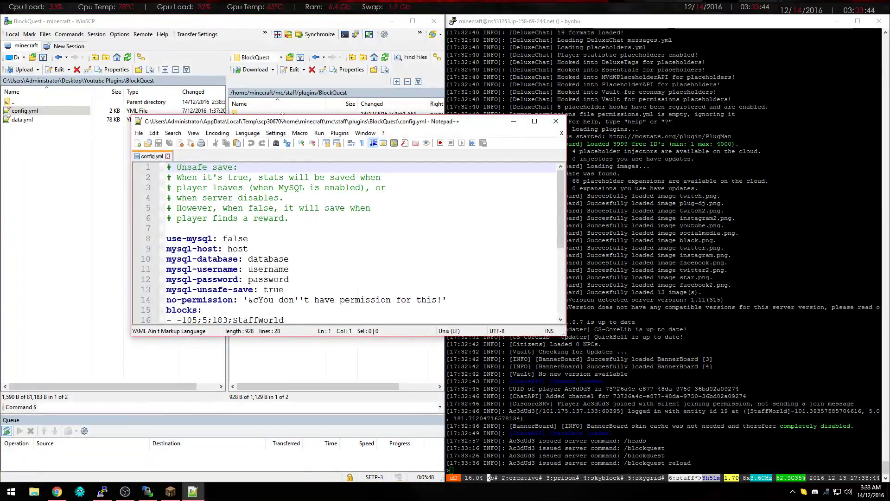
{"action": "left_click_drag", "start_coordinate": [351, 114], "coordinate": [0, 183]}
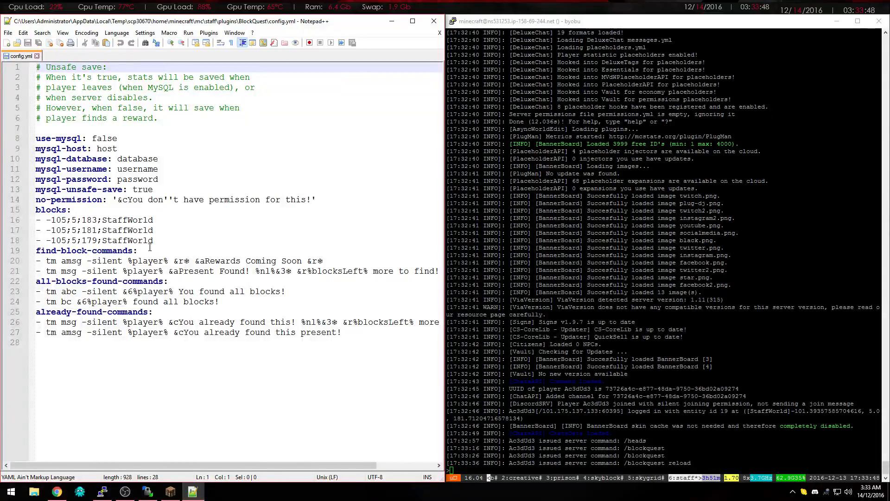
{"action": "left_click_drag", "start_coordinate": [153, 240], "coordinate": [38, 221]}
{"action": "left_click", "coordinate": [162, 237]}
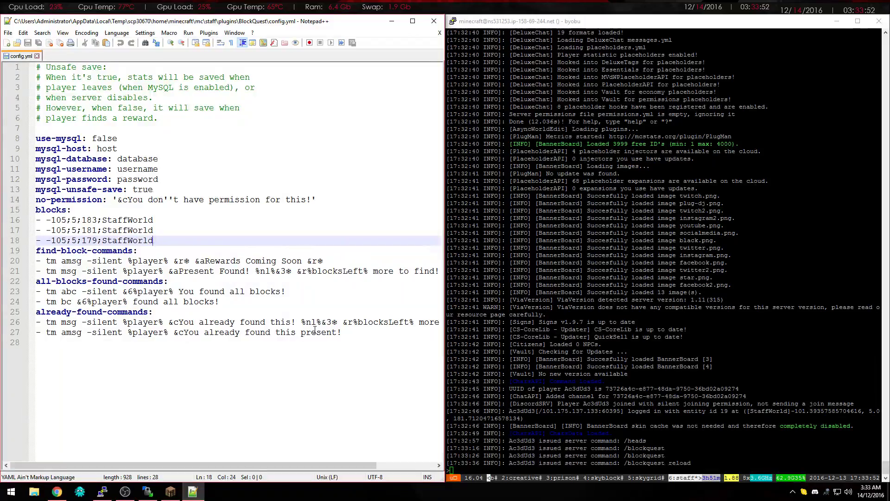
Return to Minecraft and, with an empty hand, test the three presents, including claiming already found ones again
{"action": "left_click", "coordinate": [173, 495]}
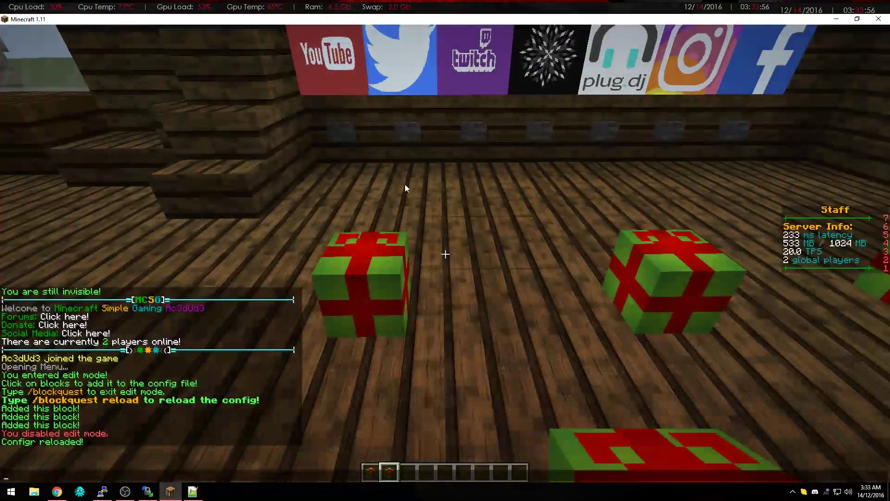
{"action": "key", "text": "Escape"}
{"action": "key", "text": "3"}
{"action": "key", "text": "s"}
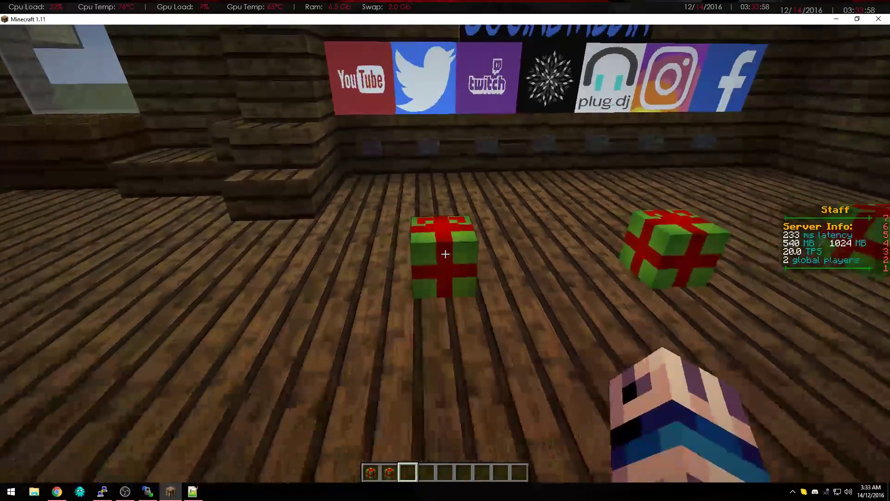
{"action": "right_click", "coordinate": [445, 254]}
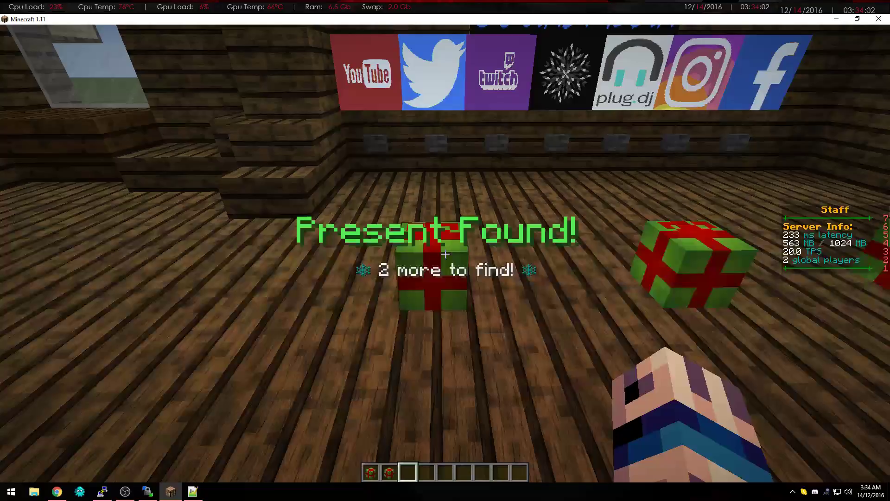
{"action": "right_click", "coordinate": [445, 254]}
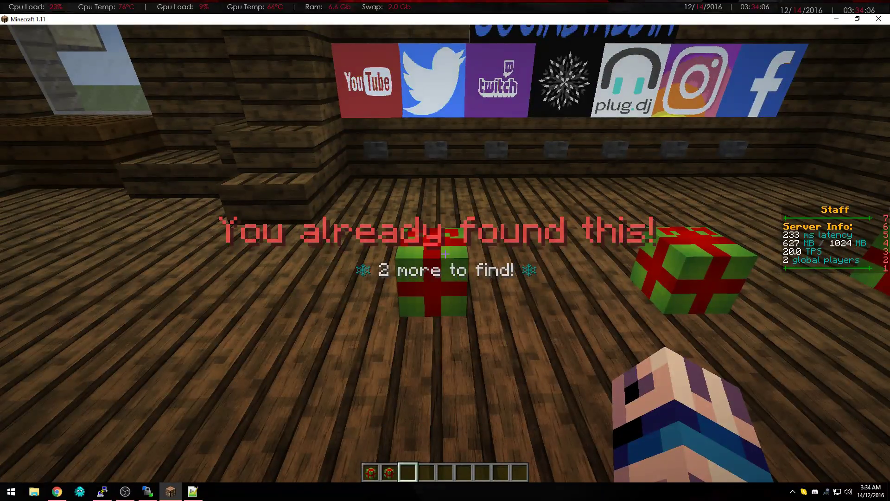
{"action": "right_click", "coordinate": [445, 254]}
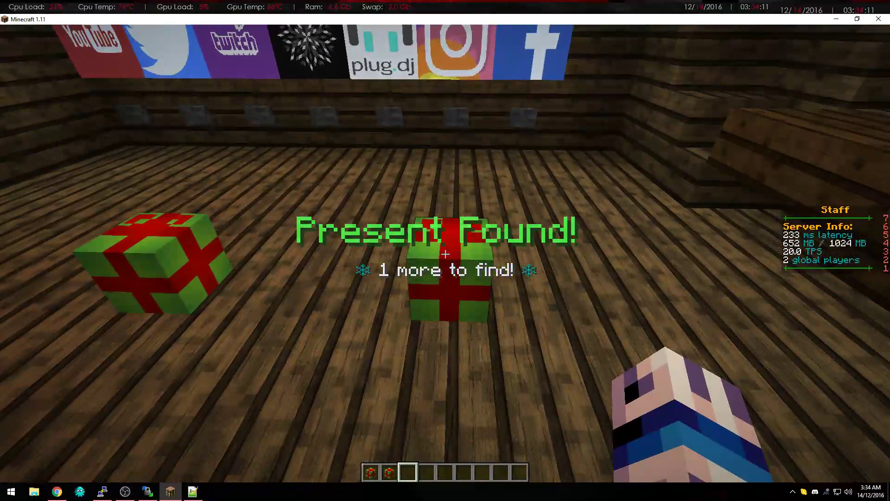
{"action": "right_click", "coordinate": [445, 254]}
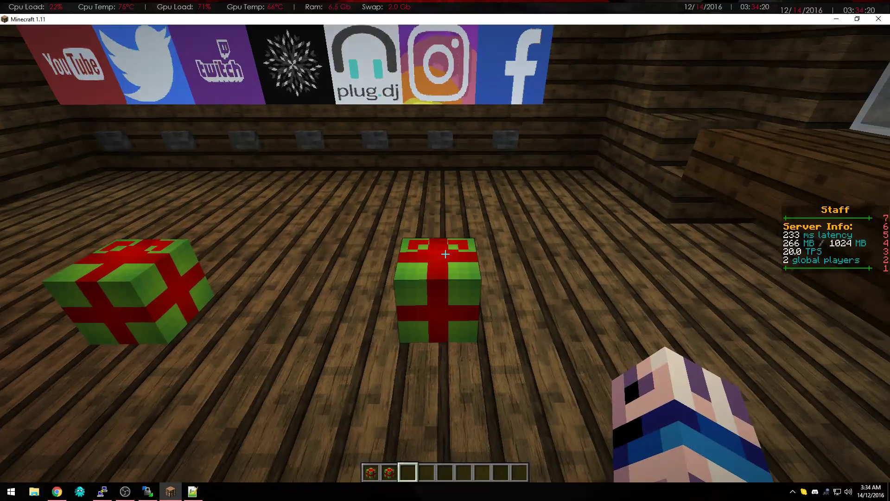
{"action": "right_click", "coordinate": [445, 254]}
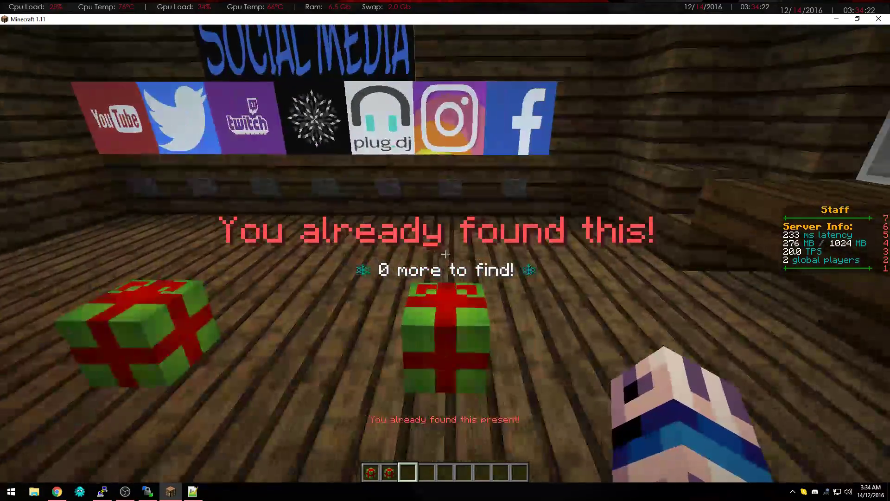
Switch back to config.yml in Notepad++ and review the find-block, all-blocks-found and already-found commands
{"action": "key", "text": "t"}
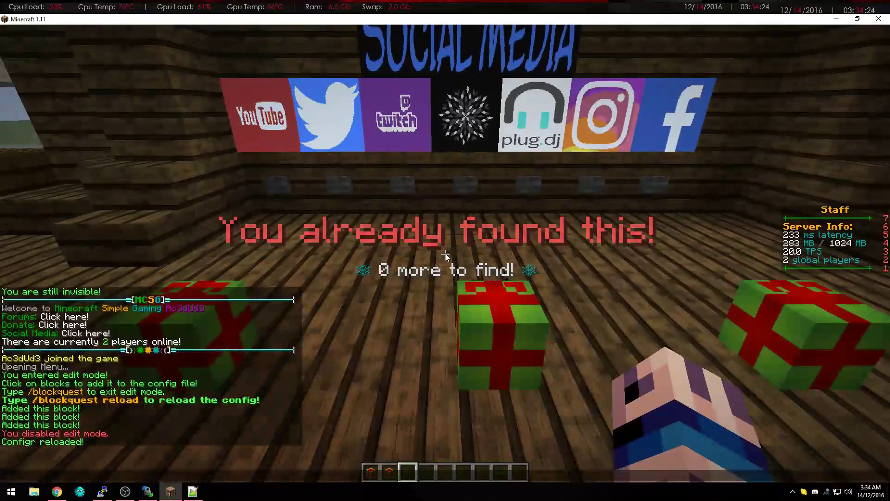
{"action": "left_click", "coordinate": [186, 496]}
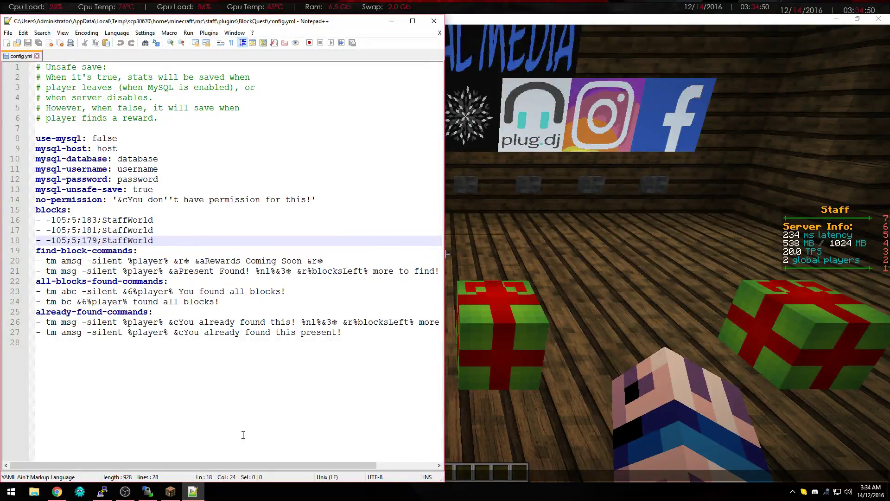
{"action": "left_click_drag", "start_coordinate": [210, 465], "coordinate": [135, 413]}
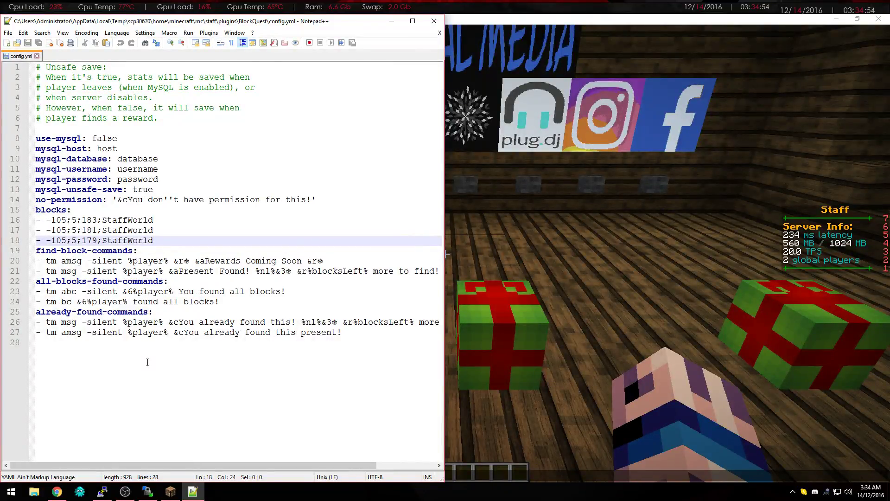